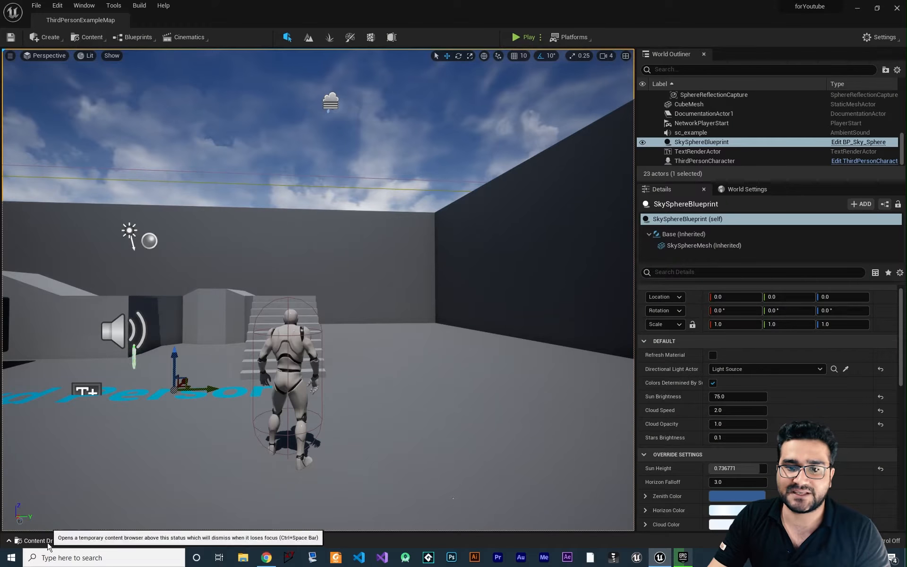
# Look at the sample materials in the StarterContent Materials folder
pyautogui.click(45, 540)
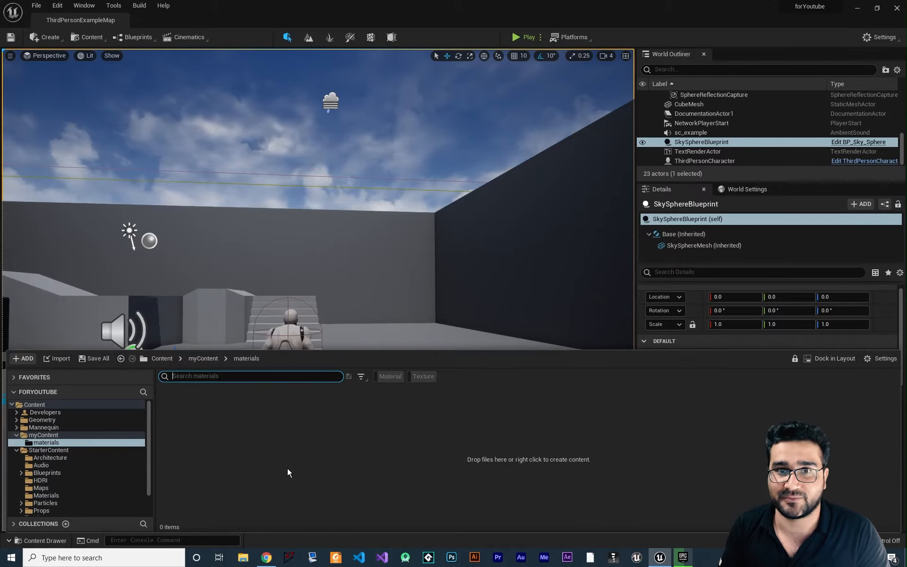
pyautogui.scroll(-2, 95, 482)
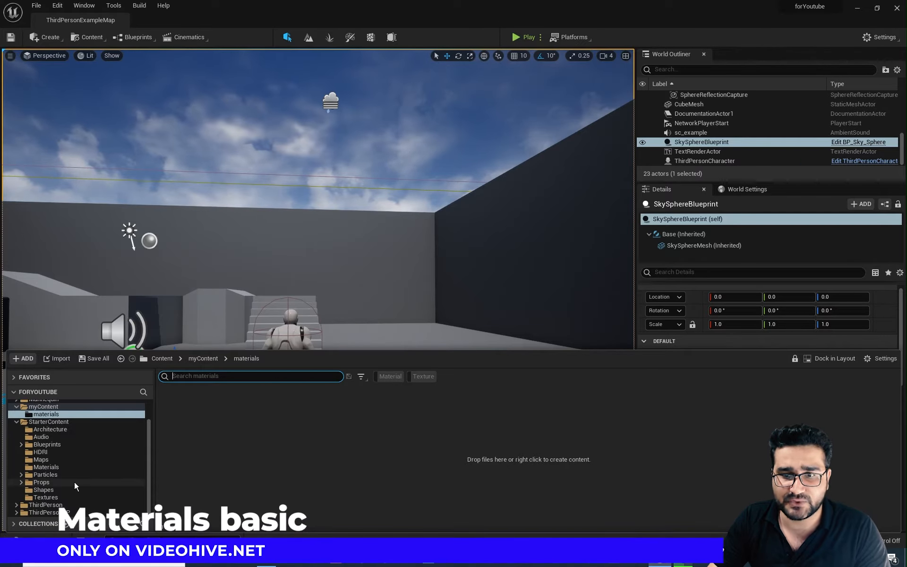
pyautogui.click(55, 467)
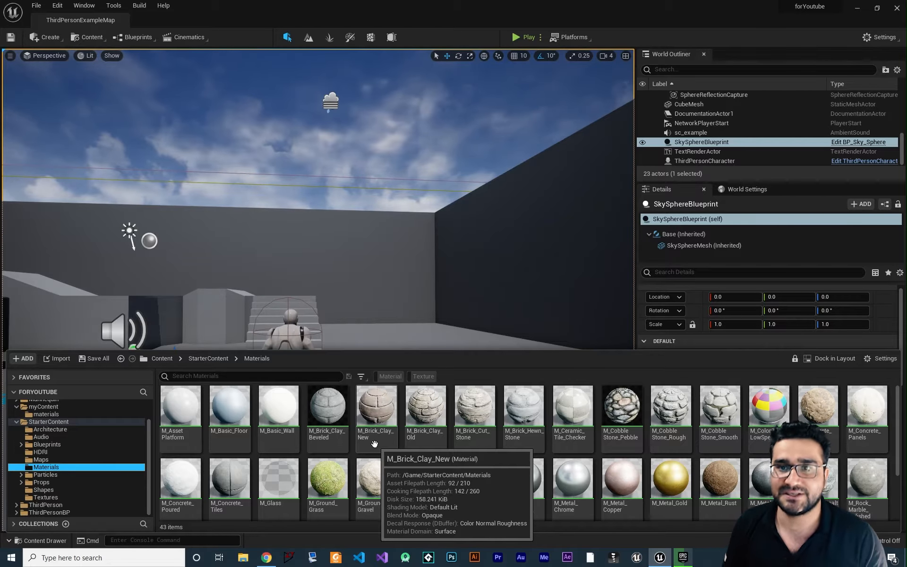
# Create a material named m_test in the myContent materials folder and open it for editing
pyautogui.click(52, 415)
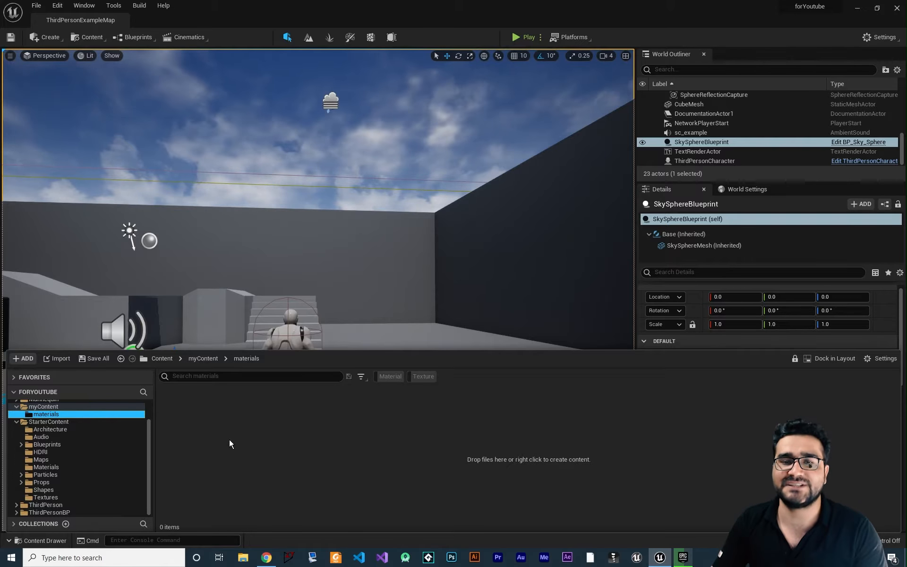
pyautogui.rightClick(255, 454)
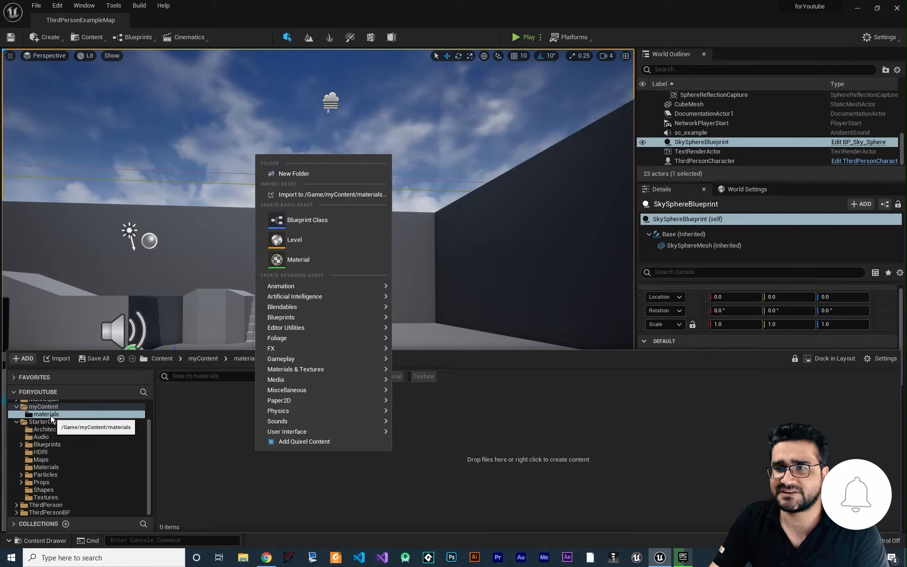
pyautogui.rightClick(291, 495)
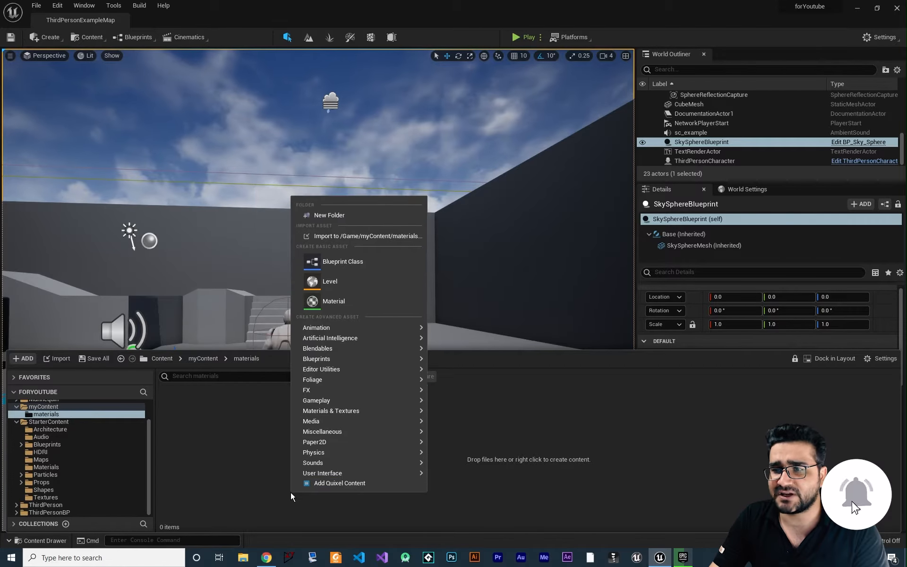
pyautogui.click(332, 303)
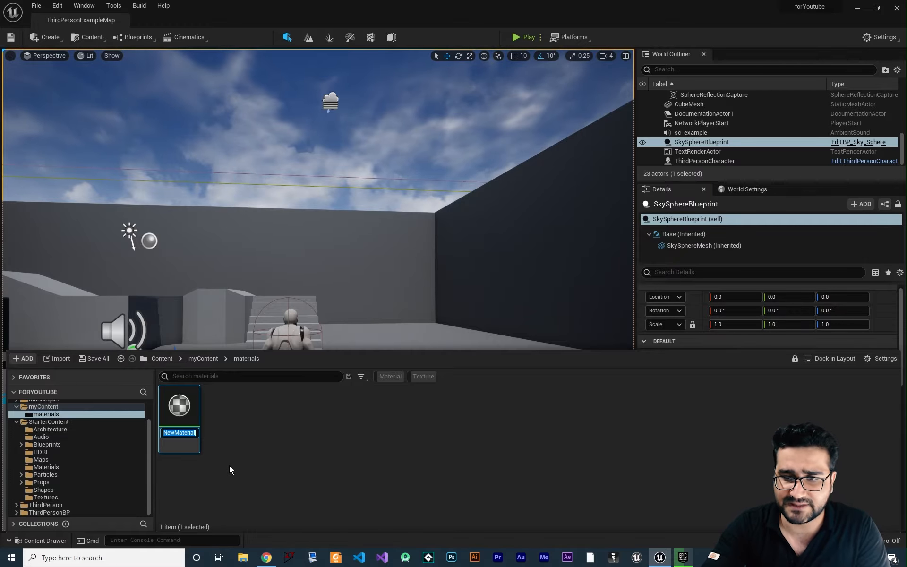
pyautogui.write('m_test')
pyautogui.press('Return')
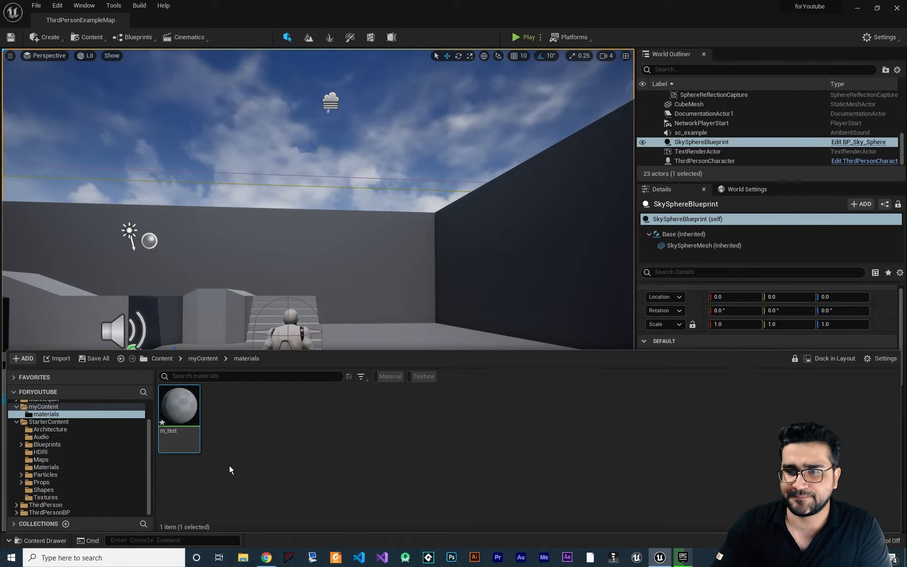
pyautogui.doubleClick(179, 410)
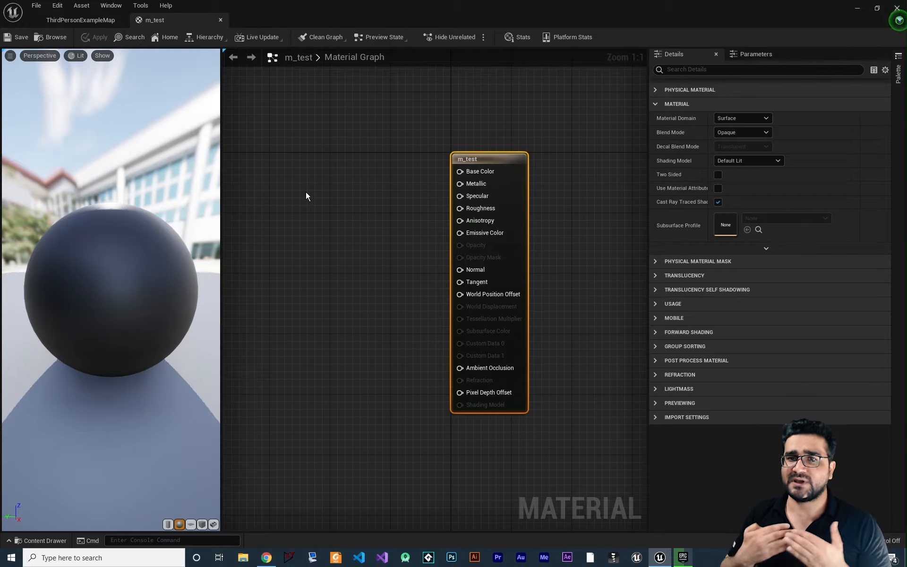
# Dock the Details and Parameters panels together below the material preview
pyautogui.moveTo(671, 53); pyautogui.dragTo(66, 481)
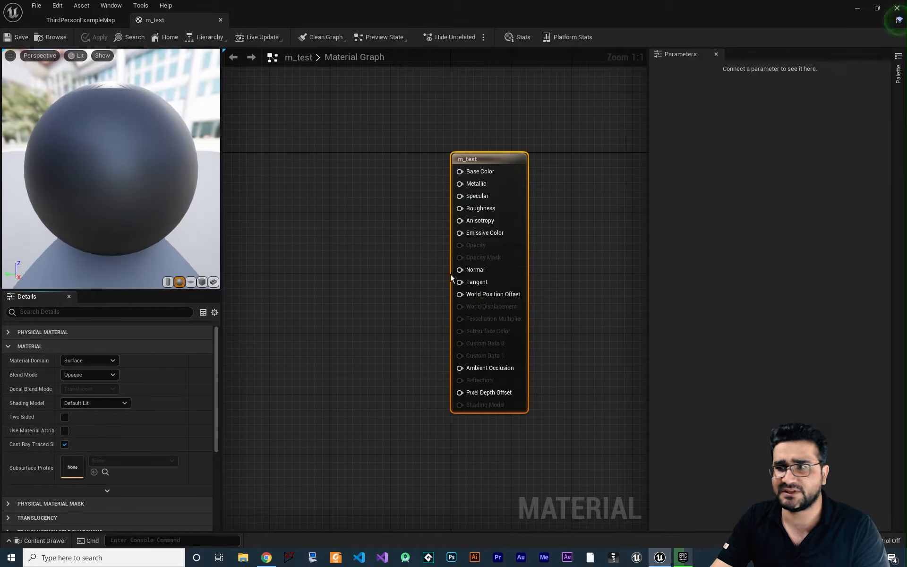
pyautogui.moveTo(684, 52); pyautogui.dragTo(98, 297)
pyautogui.click(71, 300)
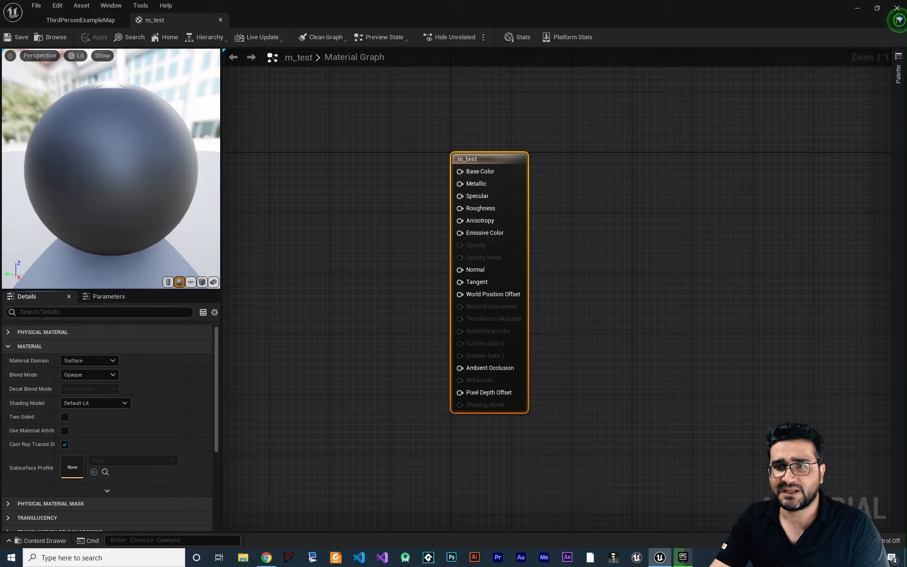
pyautogui.moveTo(555, 243); pyautogui.dragTo(755, 261, button='right')
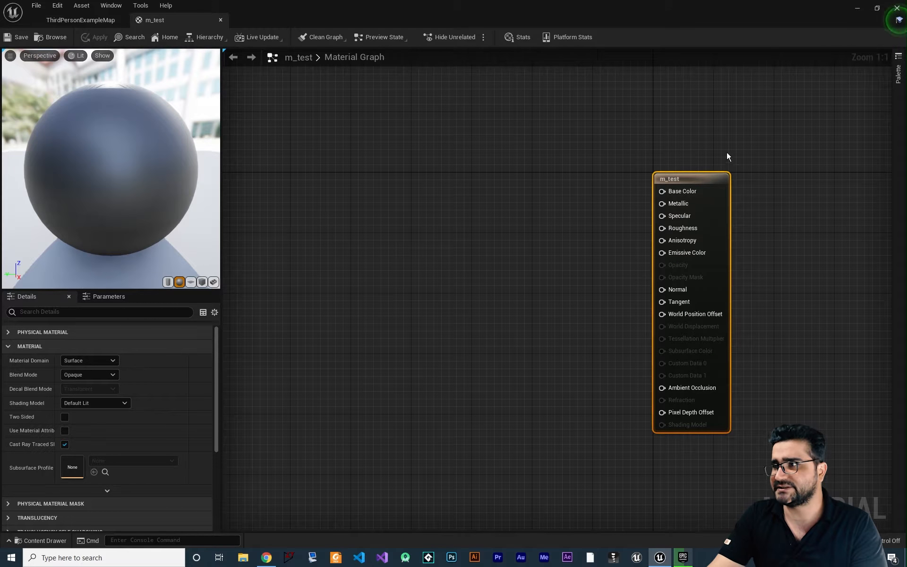
pyautogui.moveTo(727, 152); pyautogui.dragTo(743, 150, button='right')
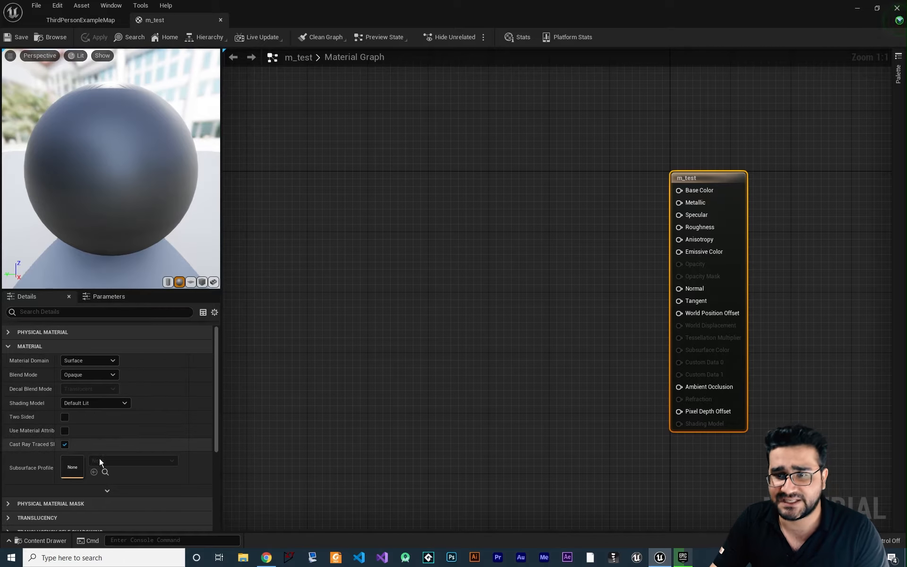
# Dock Details and Parameters together again beside the material graph, narrow them, and deselect the m_test node
pyautogui.moveTo(43, 298); pyautogui.dragTo(865, 223)
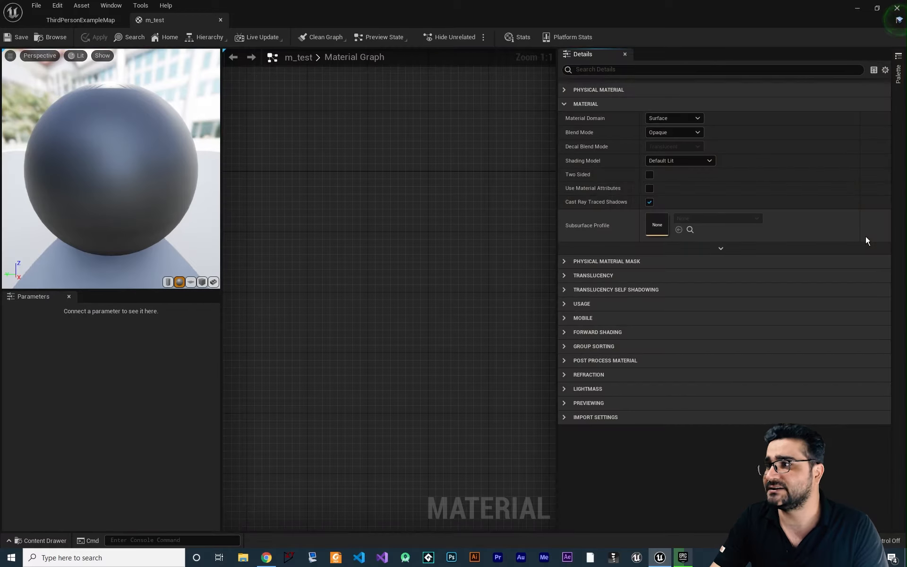
pyautogui.moveTo(34, 296); pyautogui.dragTo(665, 56)
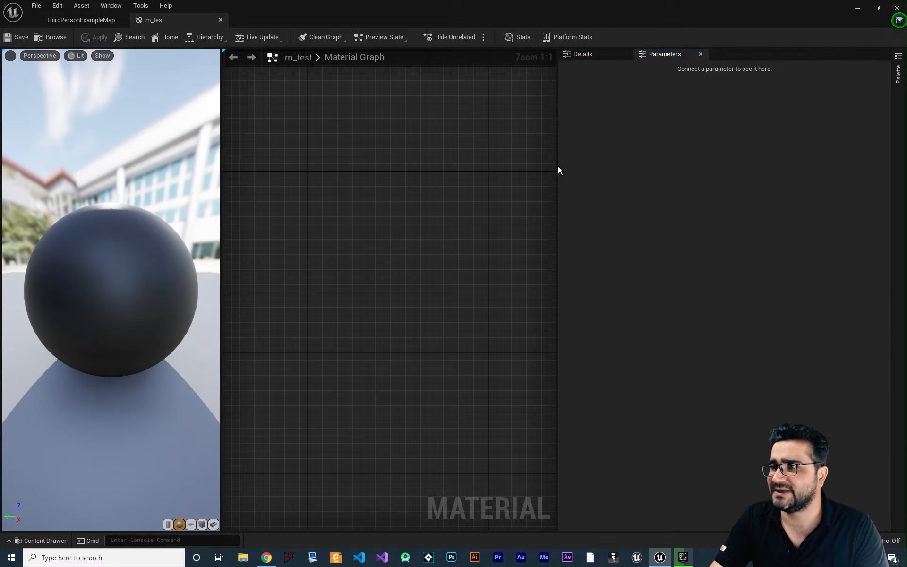
pyautogui.moveTo(557, 165); pyautogui.dragTo(678, 180)
pyautogui.moveTo(603, 275); pyautogui.dragTo(446, 257, button='right')
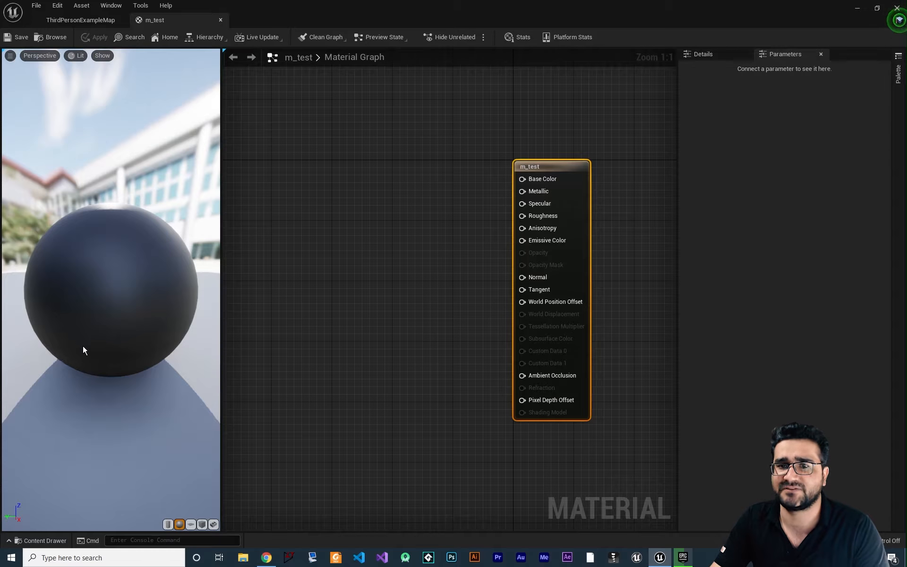
pyautogui.click(611, 140)
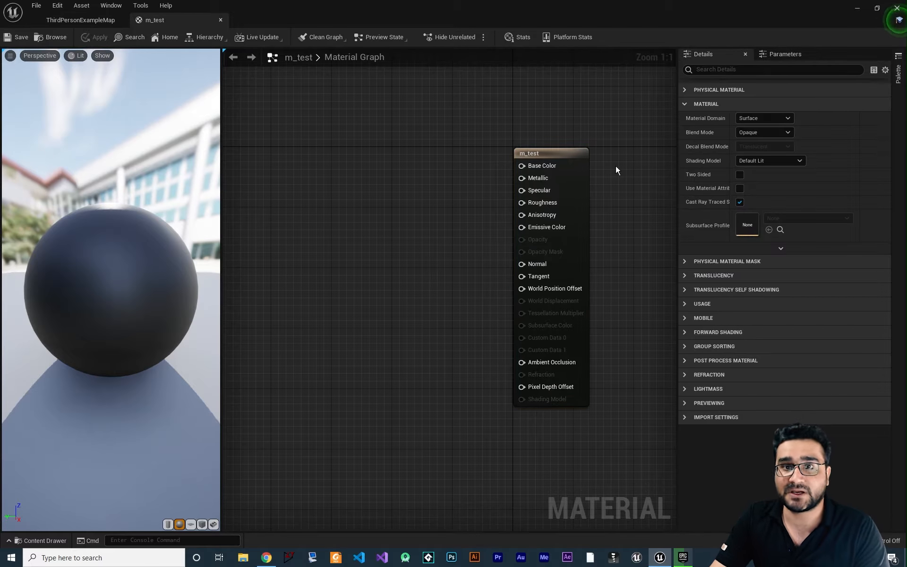
# Open the node palette and examine the nodes in its Functions category
pyautogui.click(897, 74)
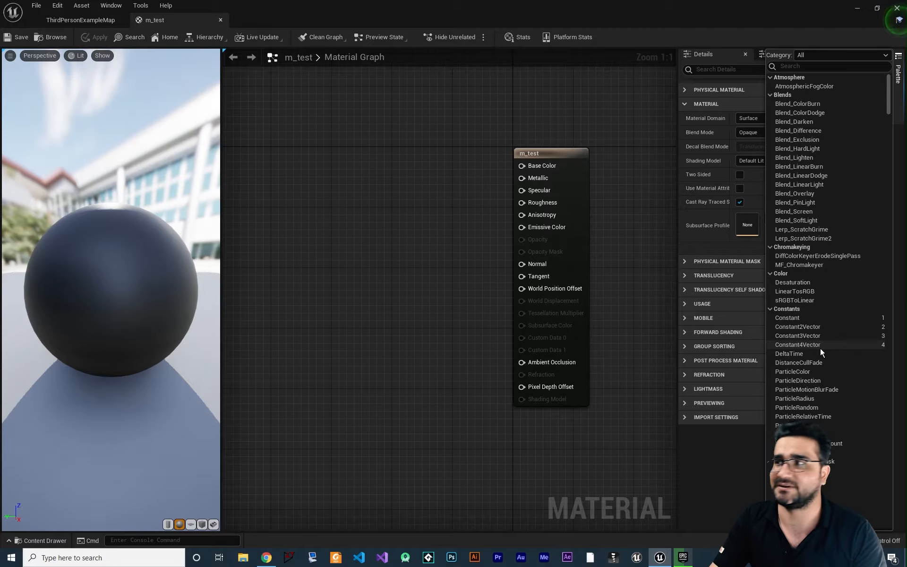
pyautogui.click(826, 55)
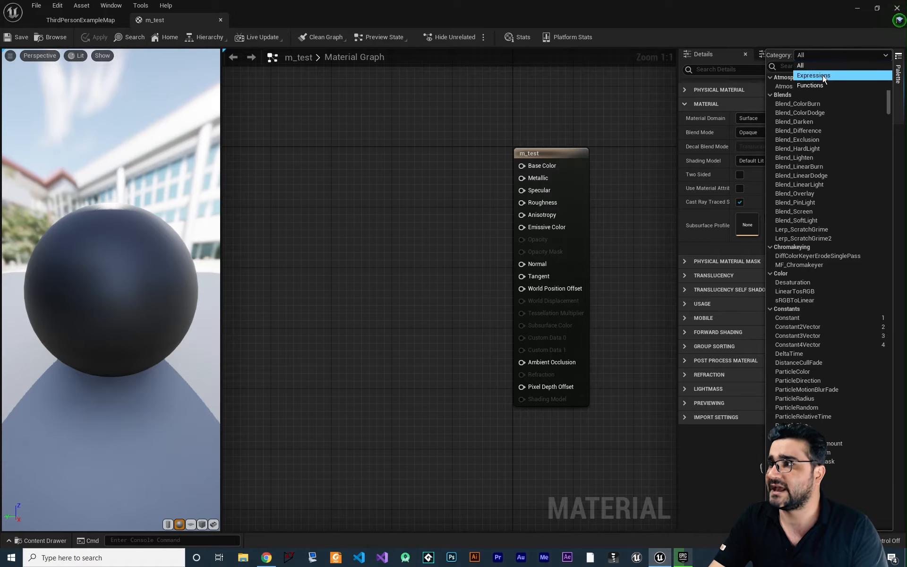
pyautogui.click(822, 75)
pyautogui.click(829, 55)
pyautogui.click(822, 84)
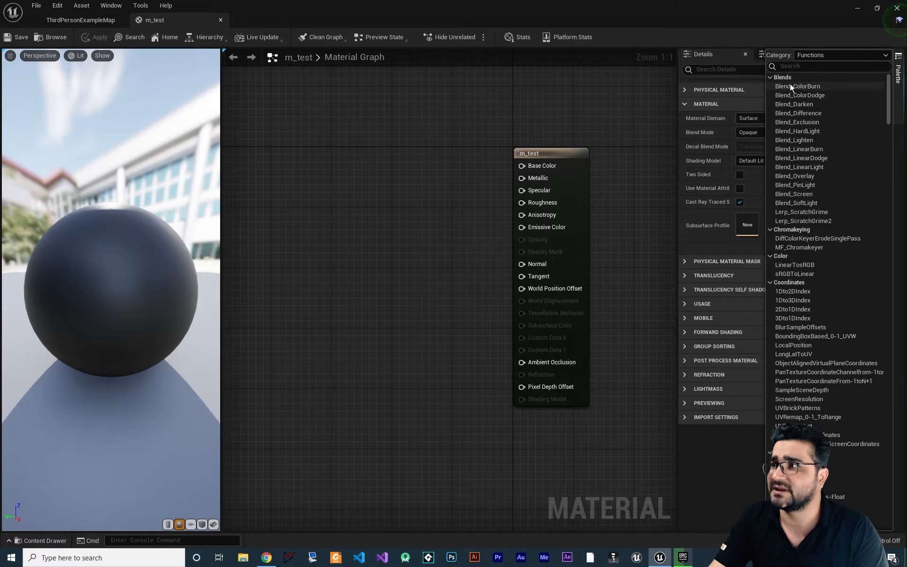
pyautogui.scroll(-8, 807, 304)
pyautogui.scroll(-3, 834, 300)
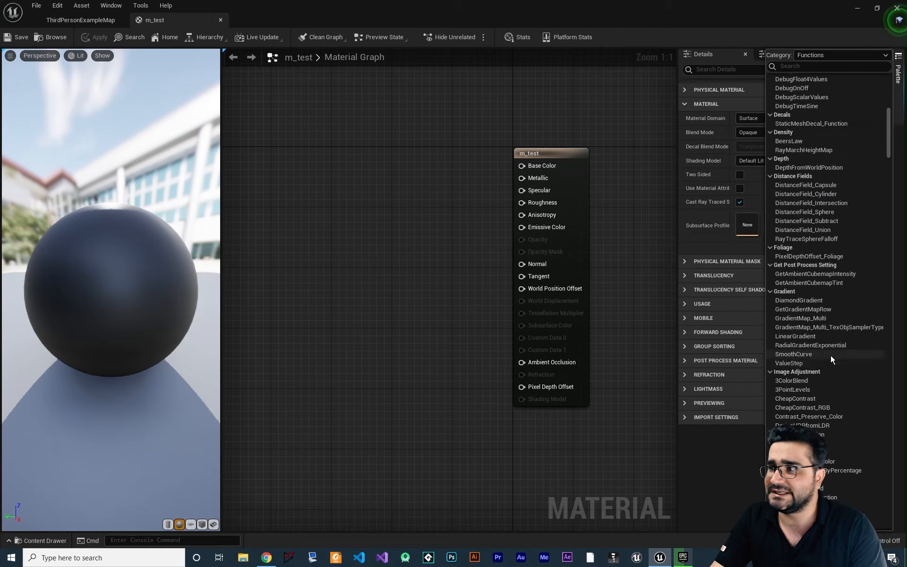
pyautogui.scroll(10, 830, 355)
# Filter the node palette to Expressions and examine its constant, coordinate and math nodes
pyautogui.click(826, 55)
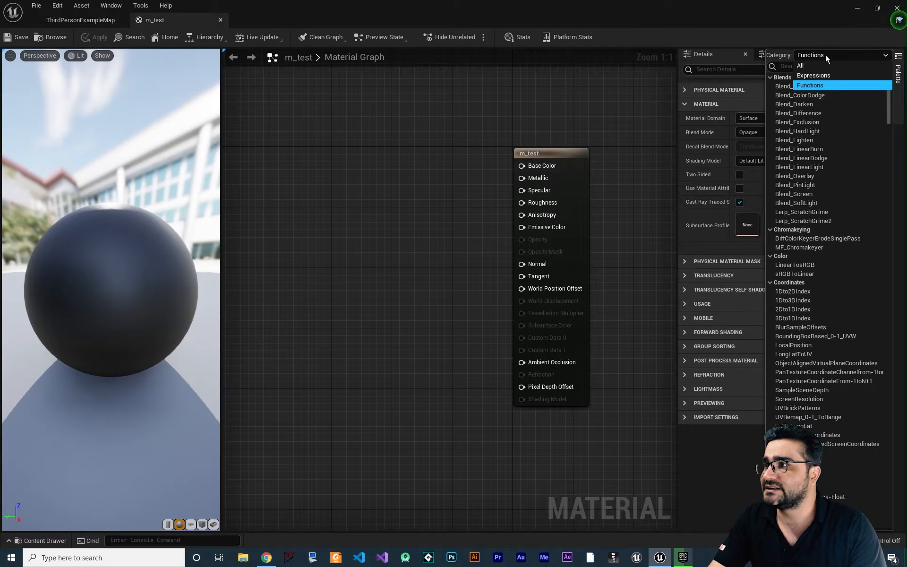
pyautogui.click(824, 75)
pyautogui.scroll(-8, 801, 310)
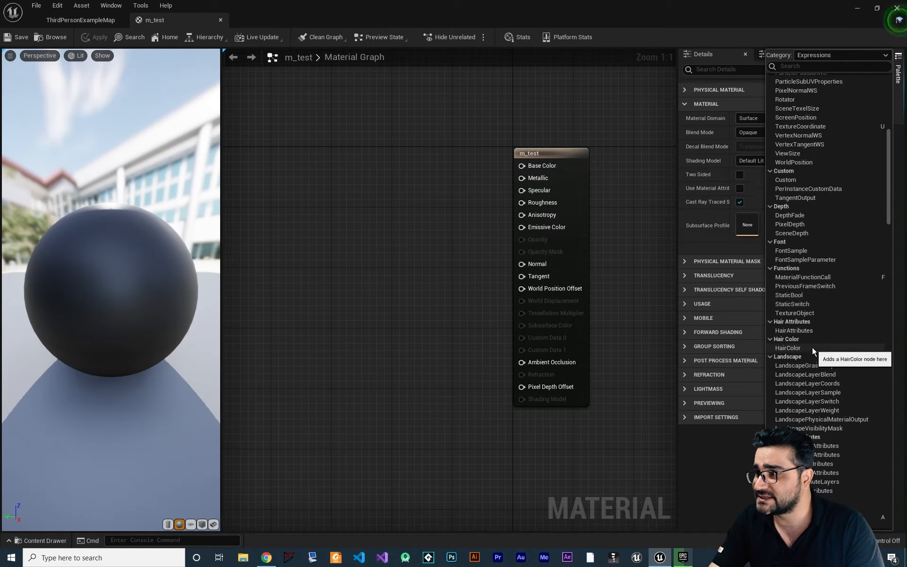
pyautogui.scroll(-8, 812, 347)
pyautogui.scroll(-2, 798, 373)
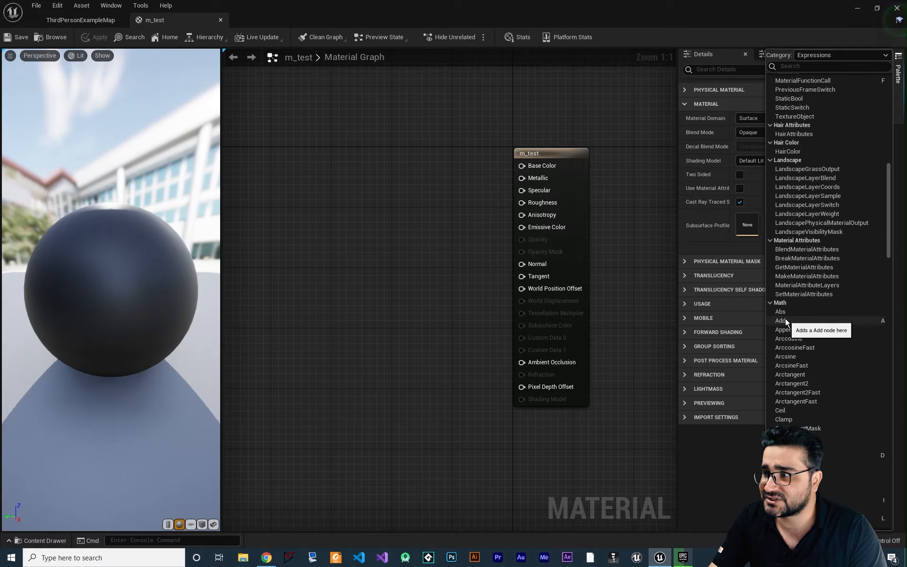
pyautogui.scroll(-1, 798, 359)
pyautogui.scroll(-3, 804, 381)
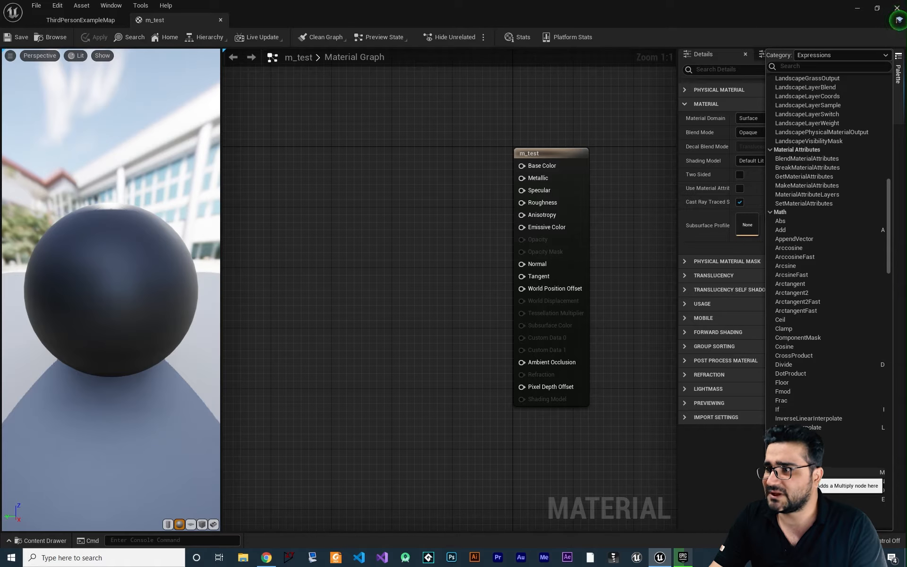
pyautogui.scroll(15, 817, 274)
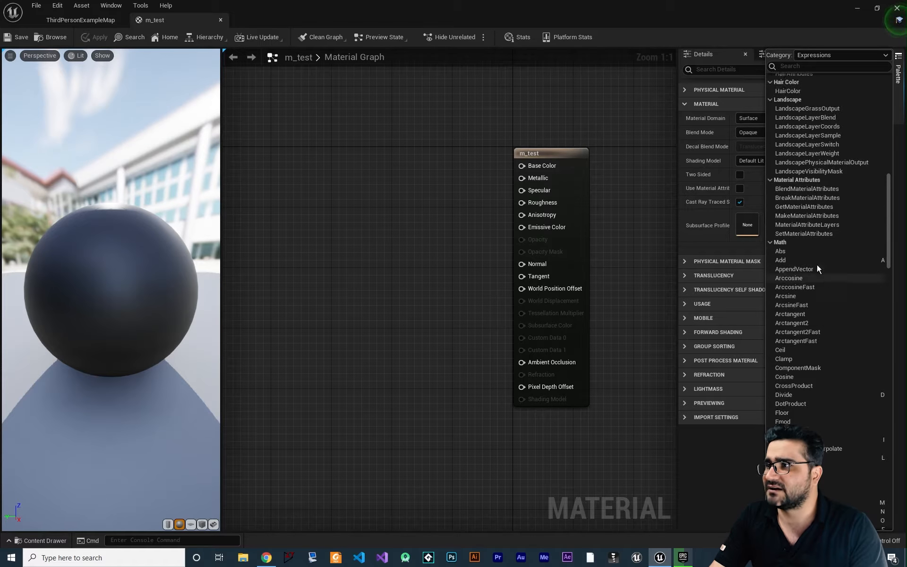
pyautogui.scroll(9, 806, 268)
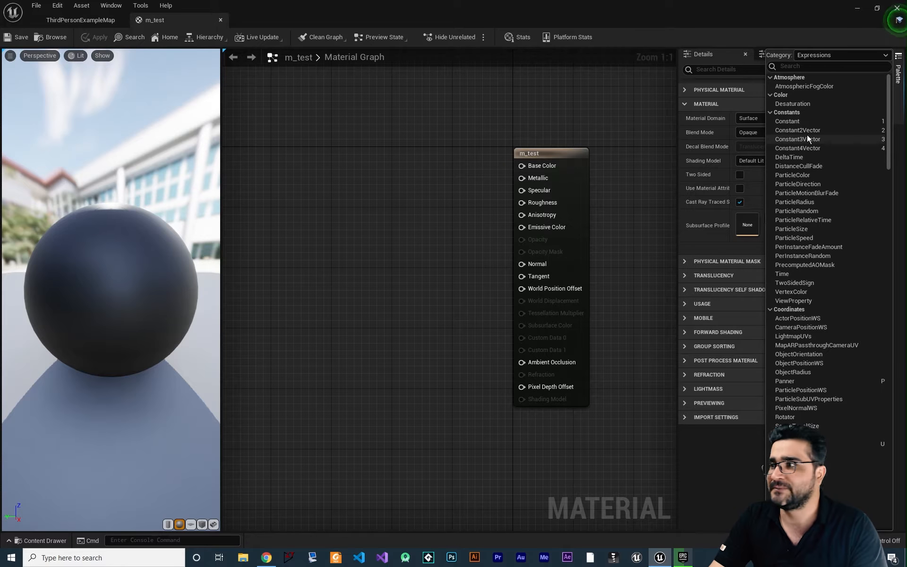
pyautogui.scroll(-3, 821, 209)
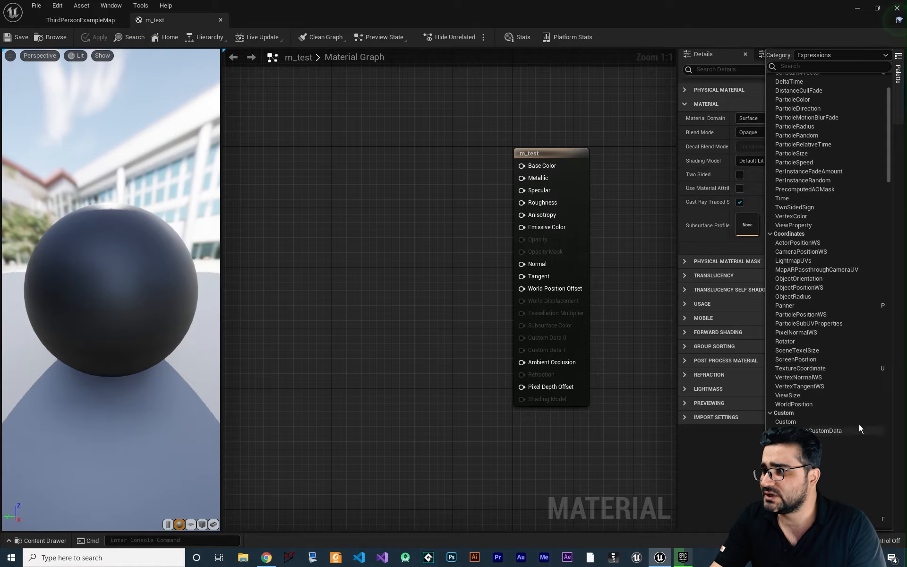
pyautogui.scroll(-3, 859, 423)
pyautogui.scroll(6, 827, 292)
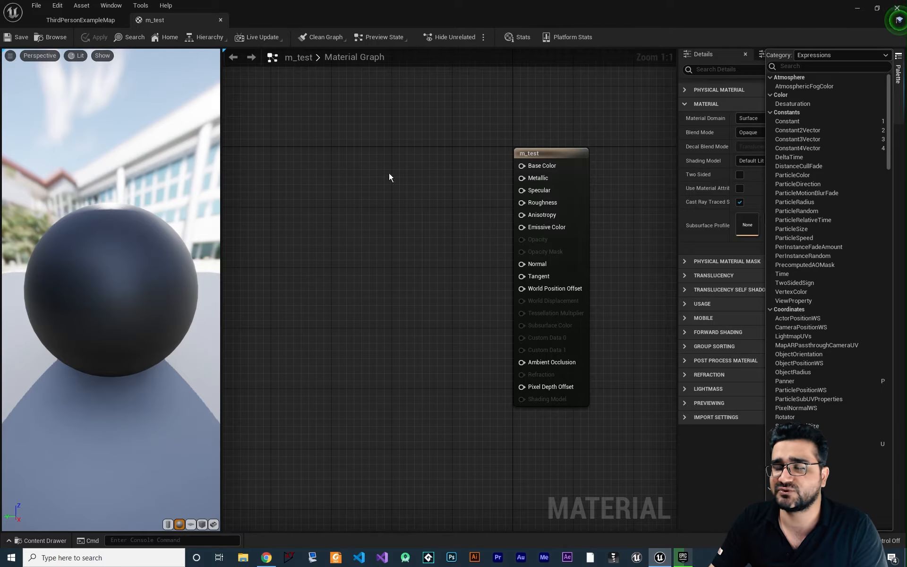
# Look through the Constants group in the graph's own node list and dismiss the list
pyautogui.moveTo(382, 177); pyautogui.dragTo(413, 202, button='right')
pyautogui.rightClick(376, 181)
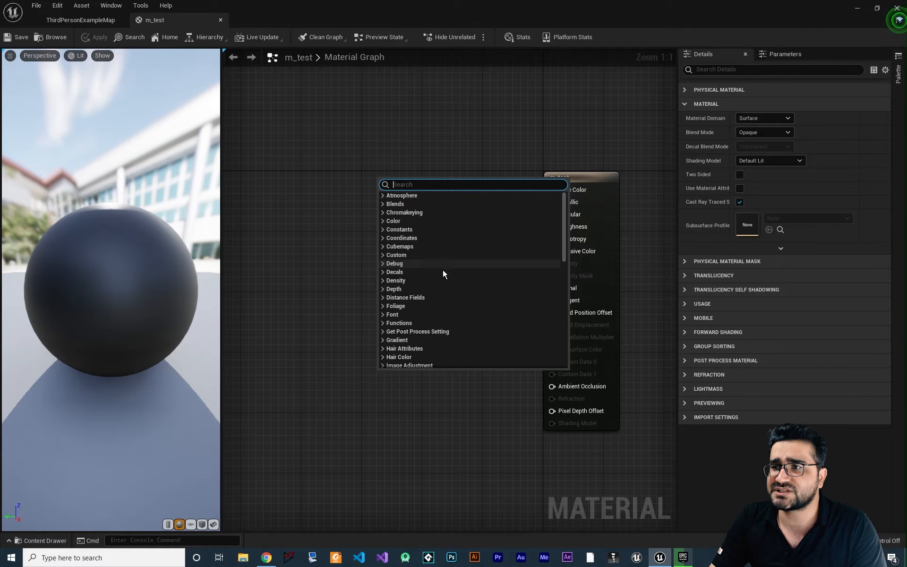
pyautogui.click(382, 229)
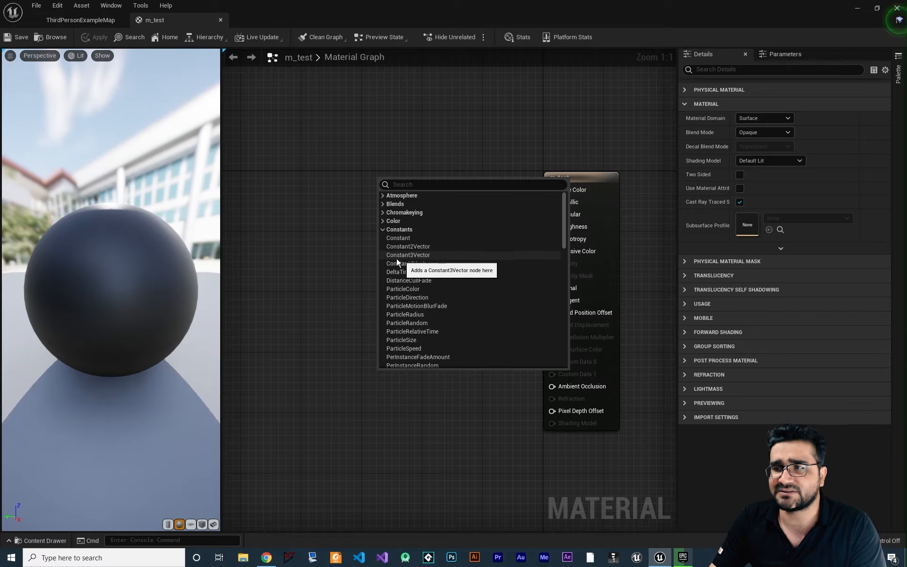
pyautogui.click(332, 225)
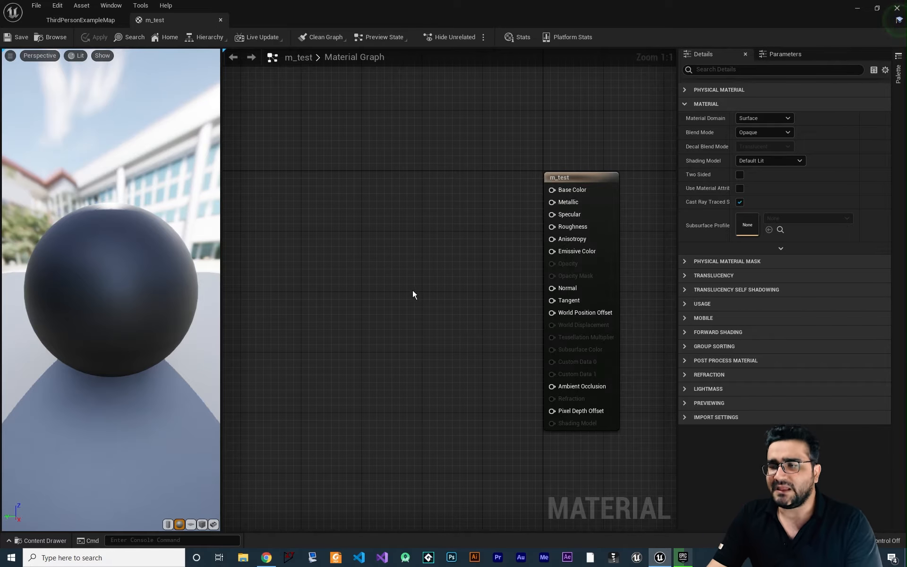
# Add a Constant node from the palette beside the m_test node's inputs and expand its preview
pyautogui.moveTo(413, 296); pyautogui.dragTo(426, 278, button='right')
pyautogui.click(898, 75)
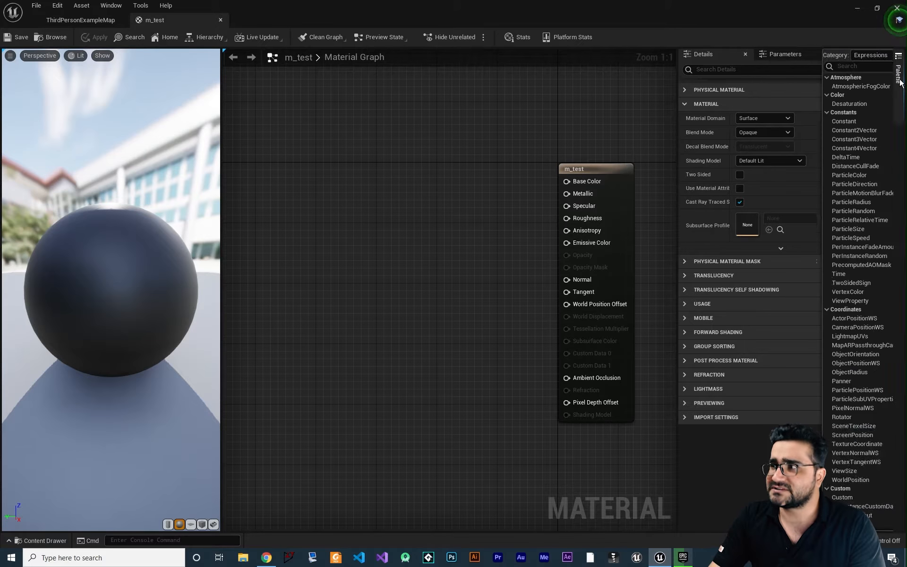
pyautogui.moveTo(789, 121); pyautogui.dragTo(375, 179)
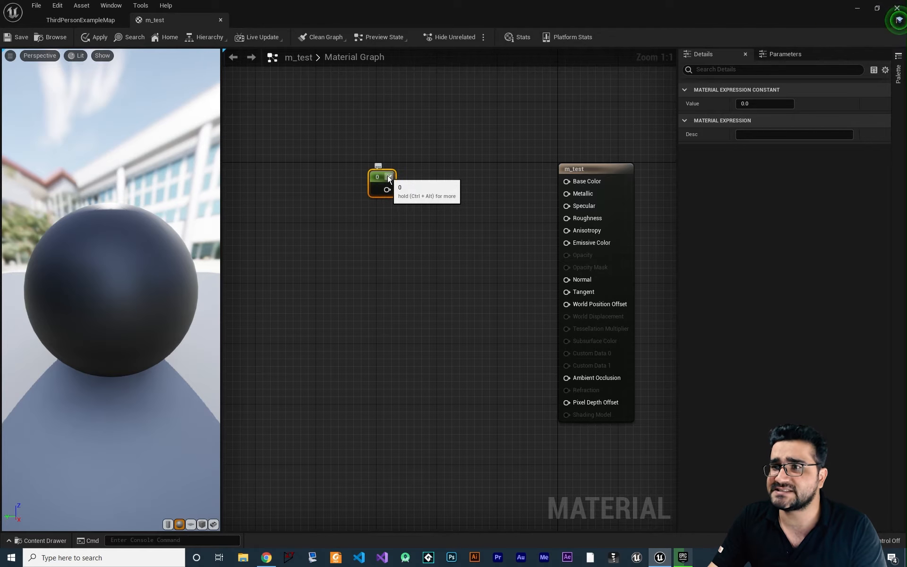
pyautogui.click(390, 176)
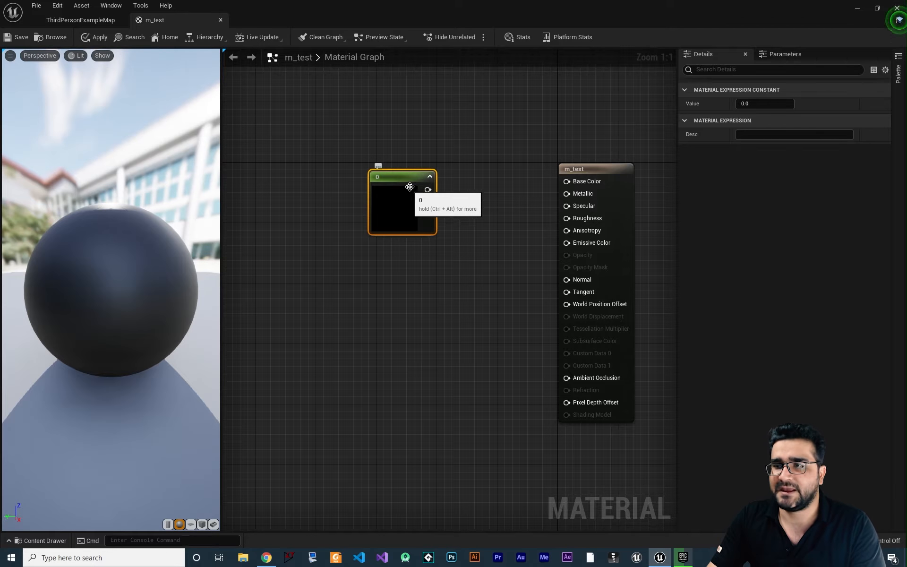
# Collapse the Constant node's preview and connect its output to m_test's Base Color input
pyautogui.moveTo(408, 180); pyautogui.dragTo(386, 165)
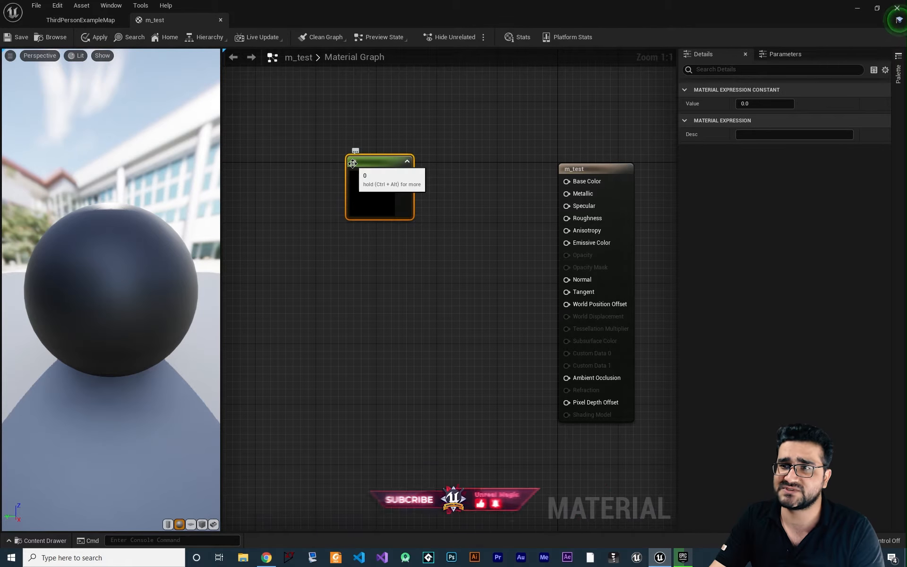
pyautogui.click(408, 162)
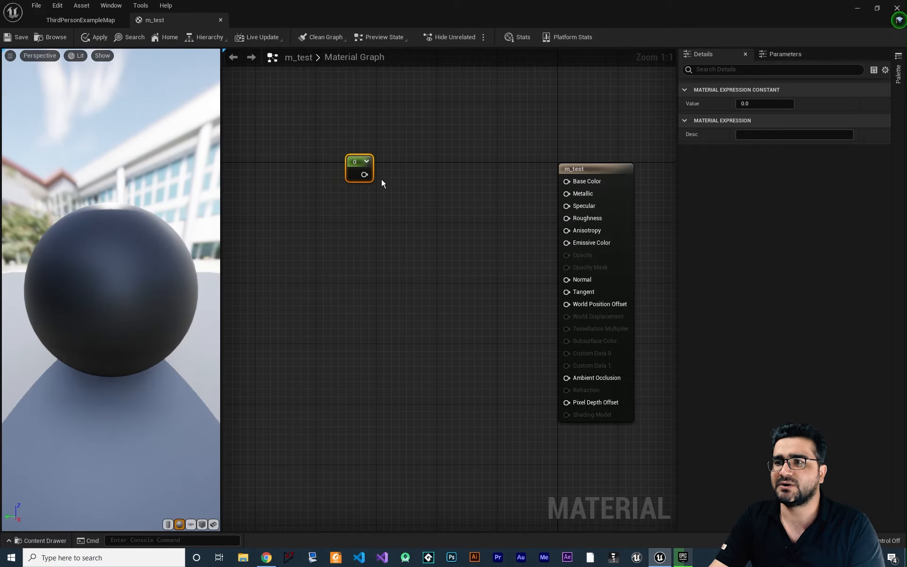
pyautogui.moveTo(349, 181); pyautogui.dragTo(548, 193)
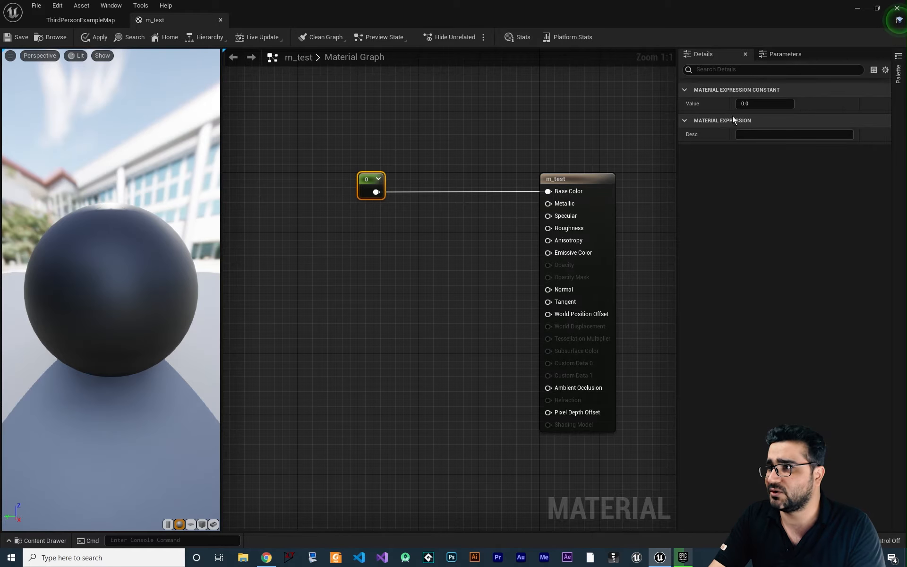
# Set the Constant's value to 1 and view the preview sphere from several sides
pyautogui.click(764, 103)
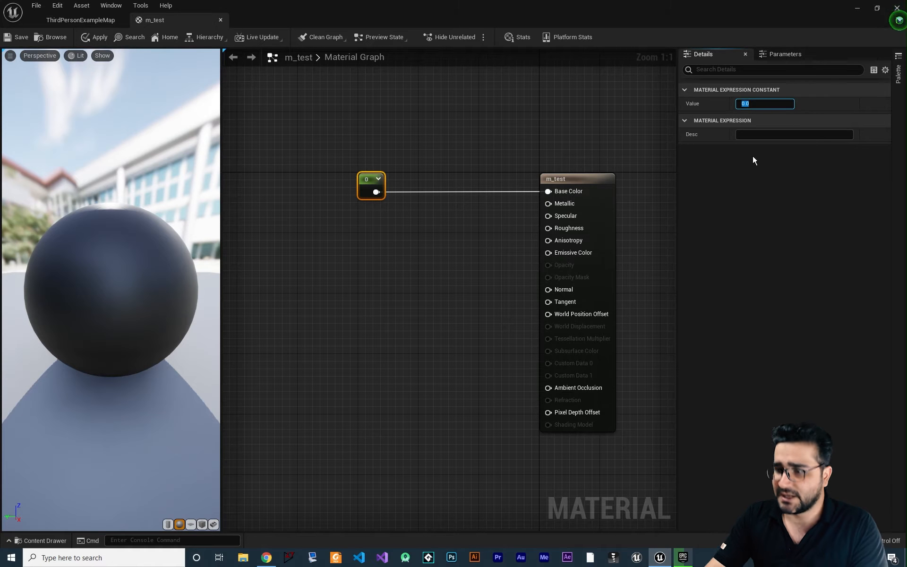
pyautogui.write('1')
pyautogui.press('Return')
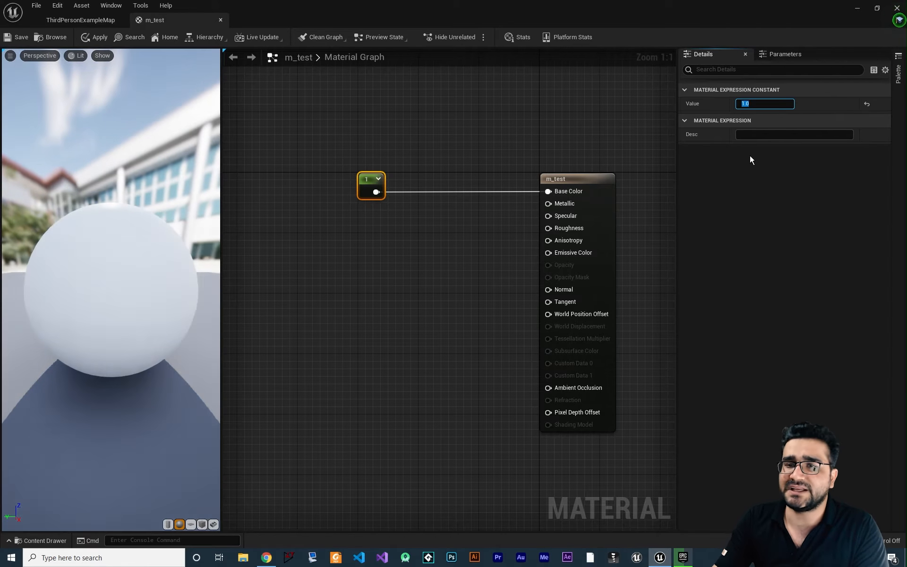
pyautogui.moveTo(113, 293)
pyautogui.mouseDown()
pyautogui.moveTo(80, 293)
pyautogui.moveTo(96, 291)
pyautogui.mouseUp()
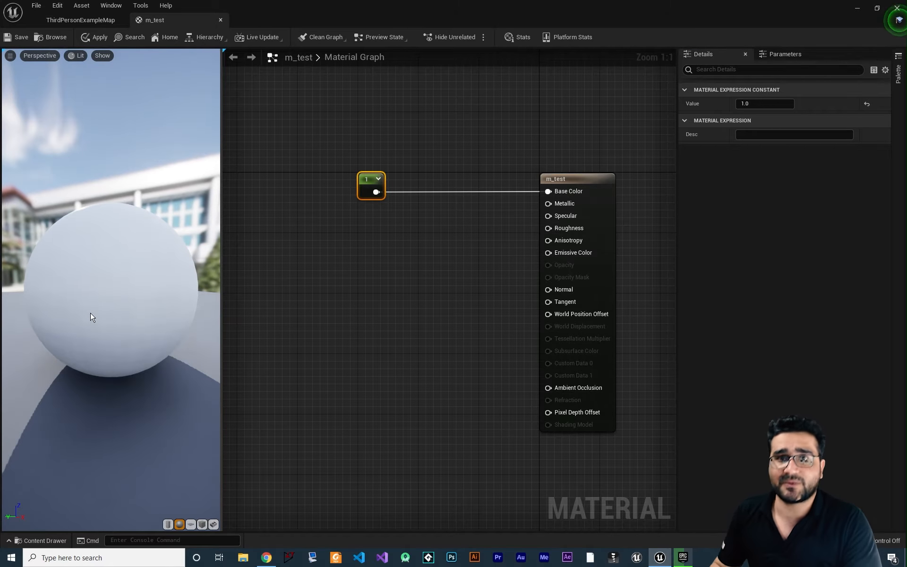
pyautogui.moveTo(79, 277); pyautogui.dragTo(34, 279)
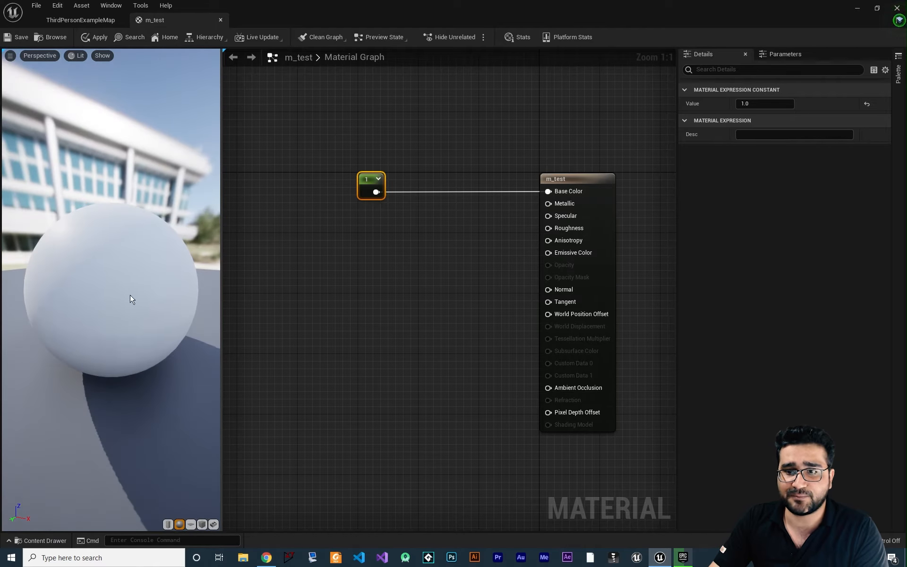
# Try a cylinder as the material's preview mesh, switch it to a plane and turn the view towards its front
pyautogui.click(169, 524)
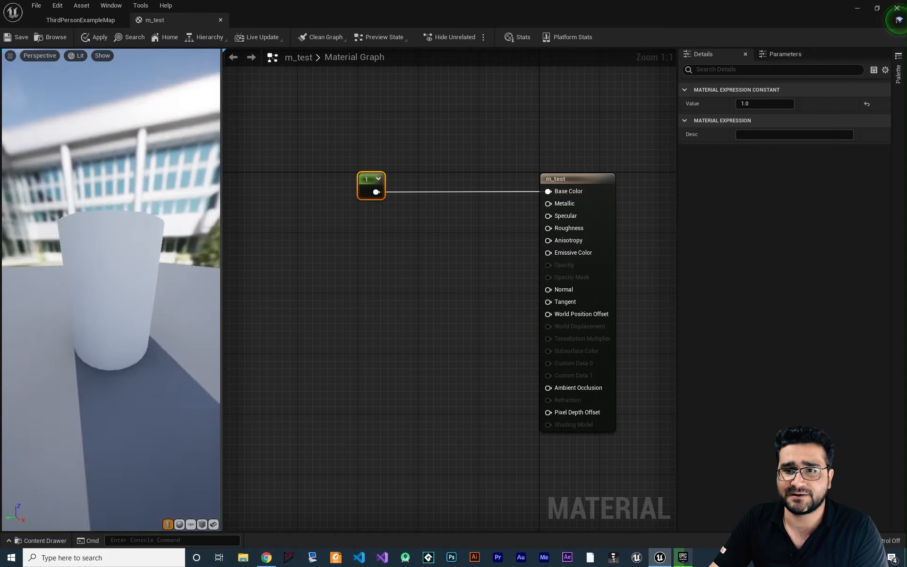
pyautogui.click(190, 524)
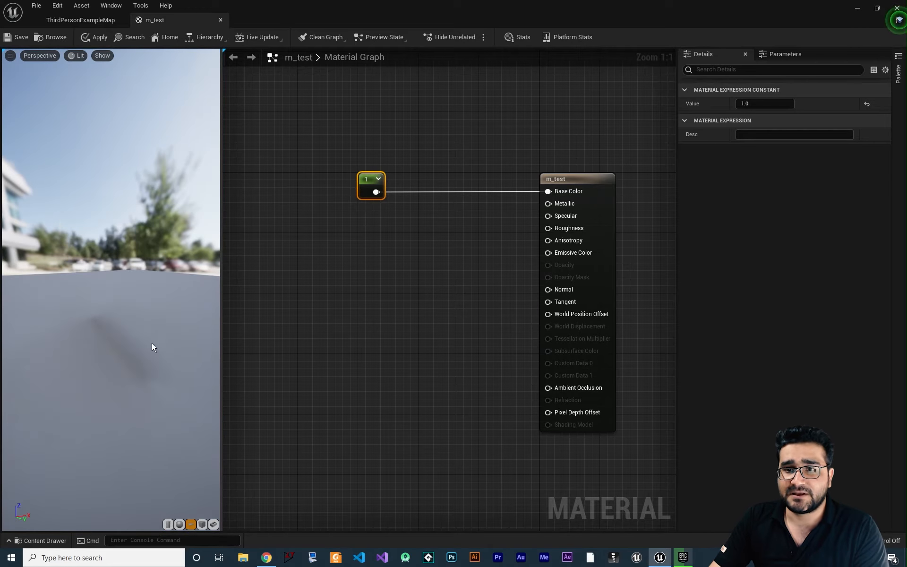
pyautogui.moveTo(191, 421)
pyautogui.mouseDown()
pyautogui.moveTo(170, 421)
pyautogui.moveTo(192, 421)
pyautogui.mouseUp()
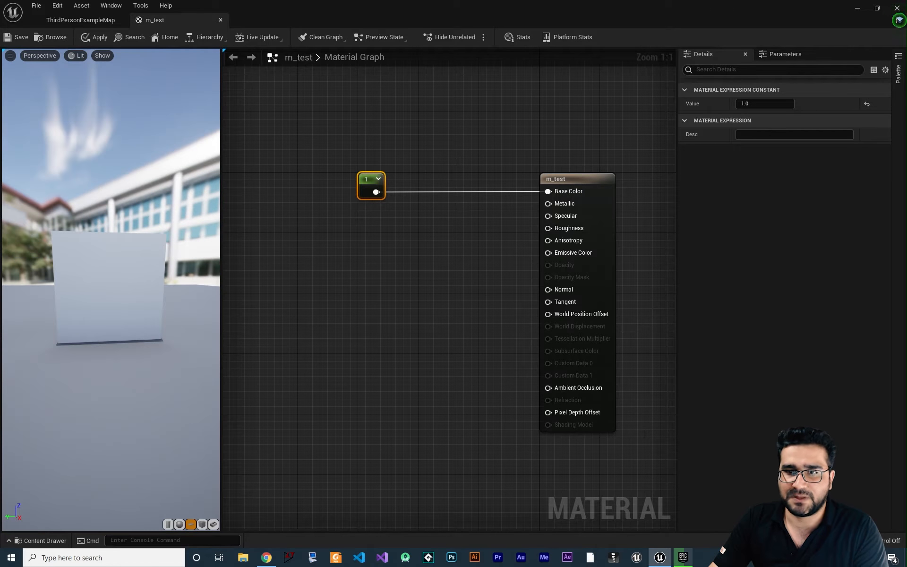
pyautogui.moveTo(115, 282); pyautogui.dragTo(146, 282)
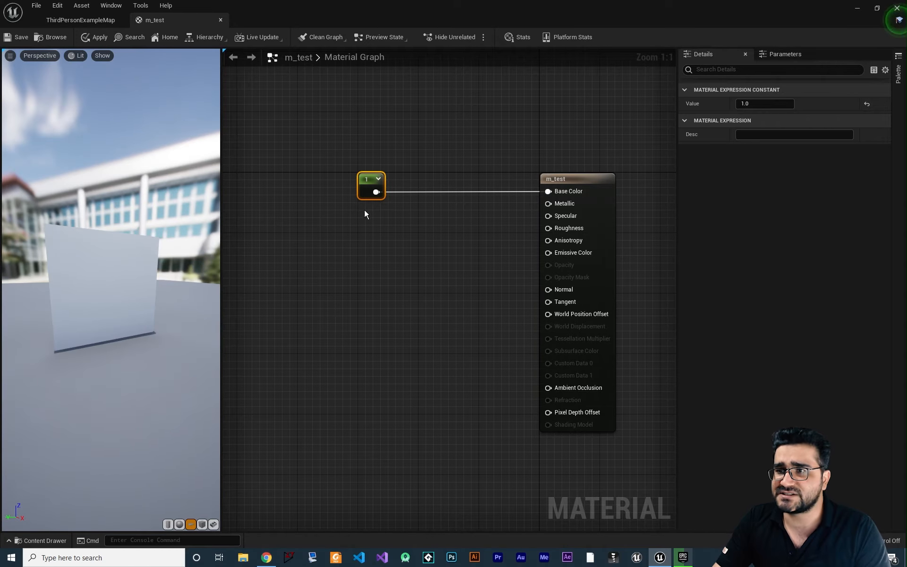
# Set the Constant's value to 0 and check the preview plane
pyautogui.click(761, 104)
pyautogui.write('0')
pyautogui.press('Return')
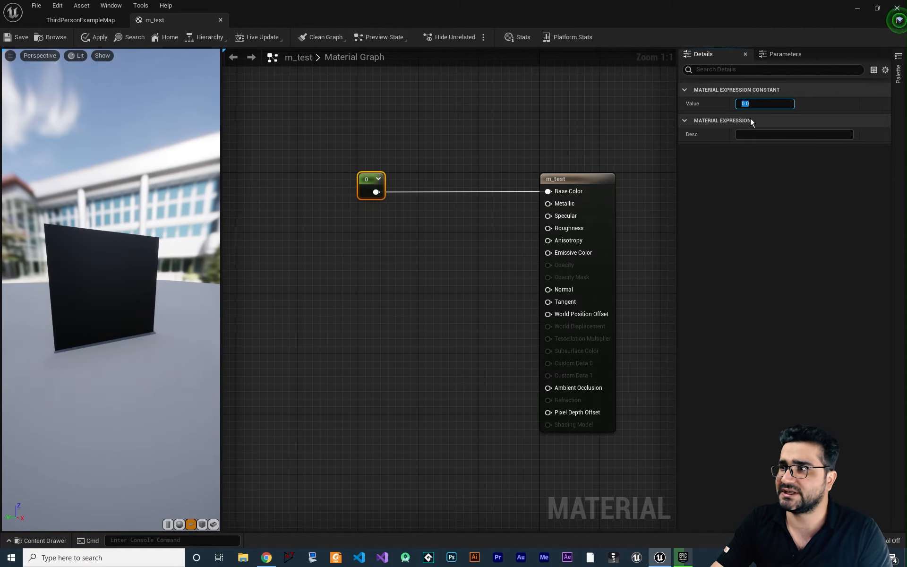
pyautogui.moveTo(89, 273); pyautogui.dragTo(128, 281)
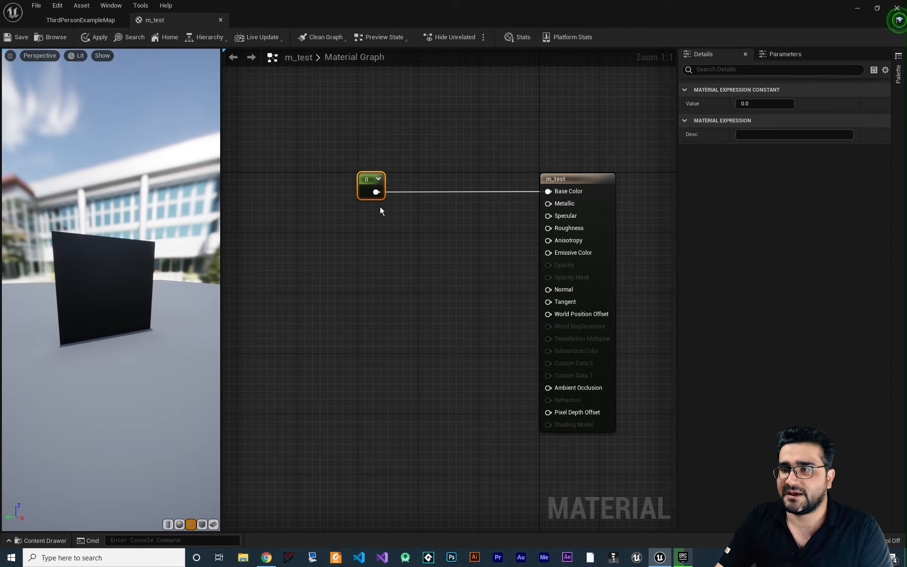
# Expand the Constant node's preview to compare it with the plane, and delete the node from the graph
pyautogui.click(378, 178)
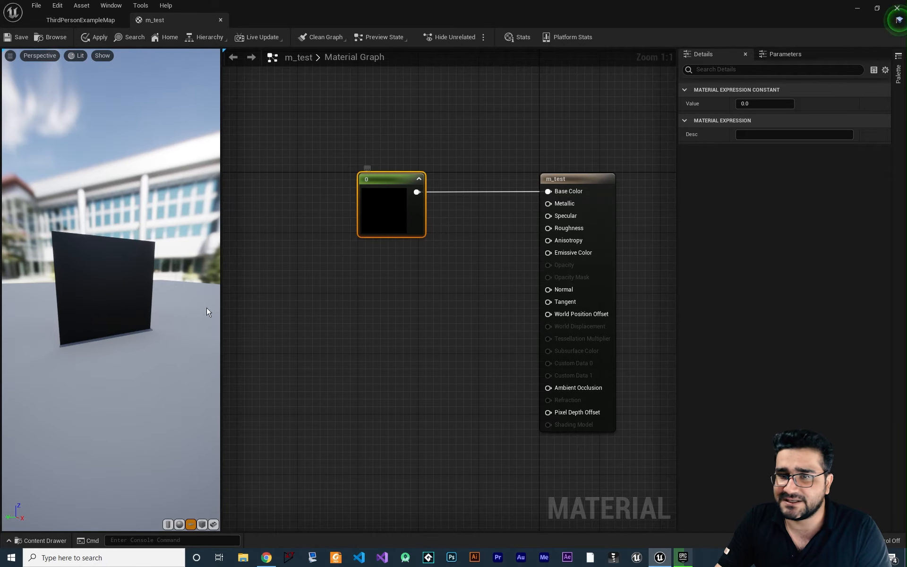
pyautogui.moveTo(131, 306); pyautogui.dragTo(141, 305)
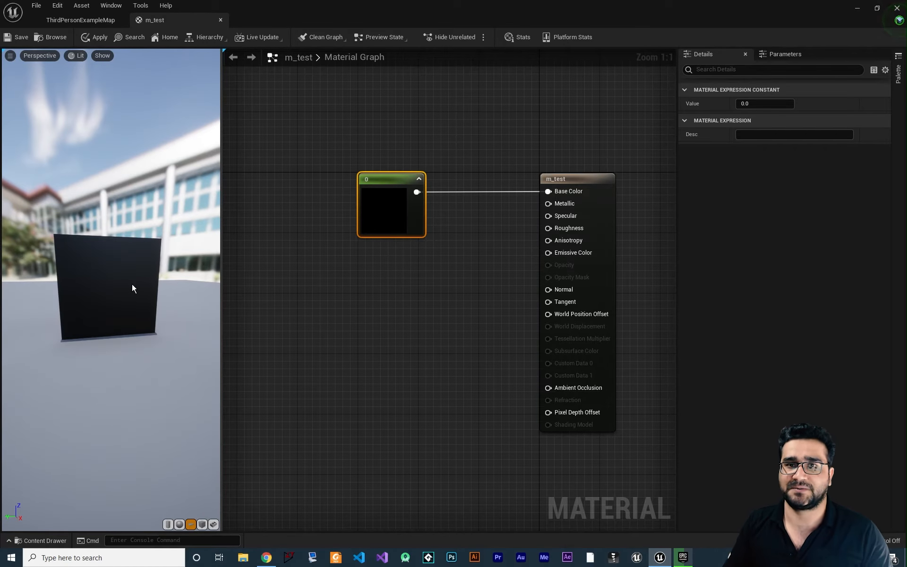
pyautogui.moveTo(466, 250); pyautogui.dragTo(442, 258, button='right')
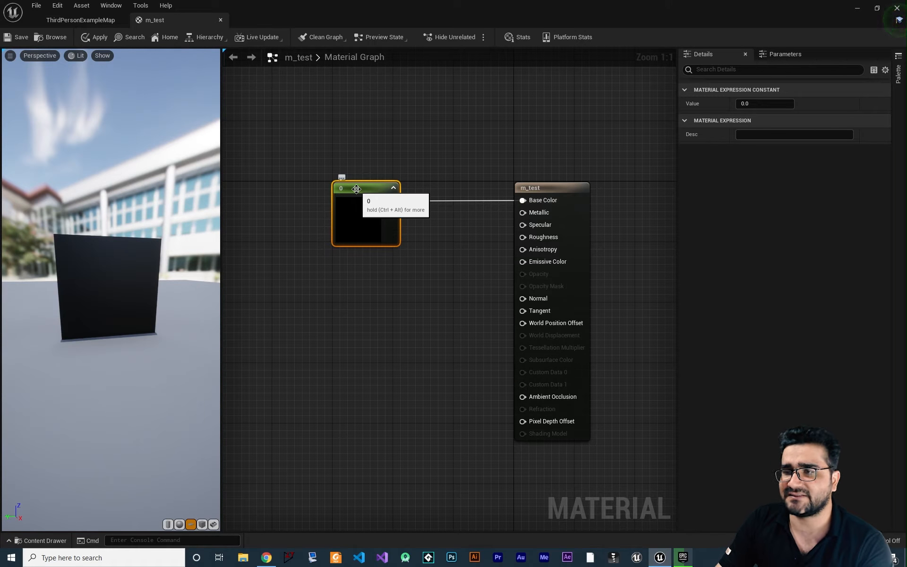
pyautogui.press('Delete')
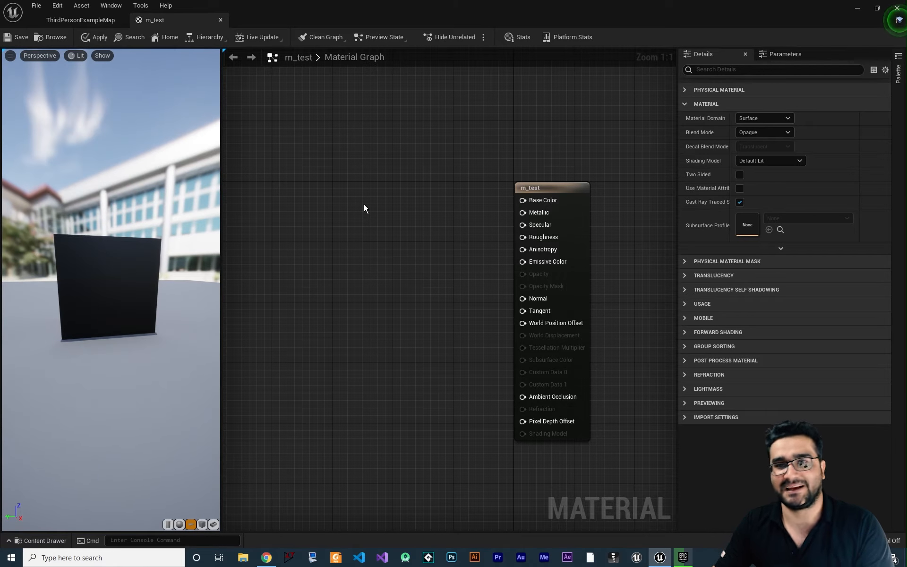
# Place the StarterContent texture T_CobbleStone_Pebble_D in the graph and connect its RGB output to Base Color
pyautogui.click(47, 539)
pyautogui.click(51, 498)
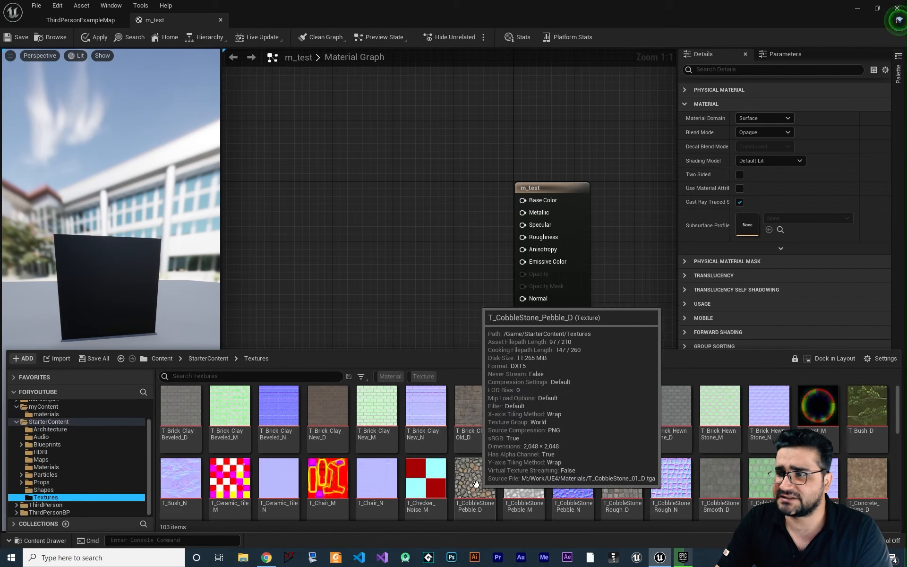
pyautogui.scroll(-1, 484, 476)
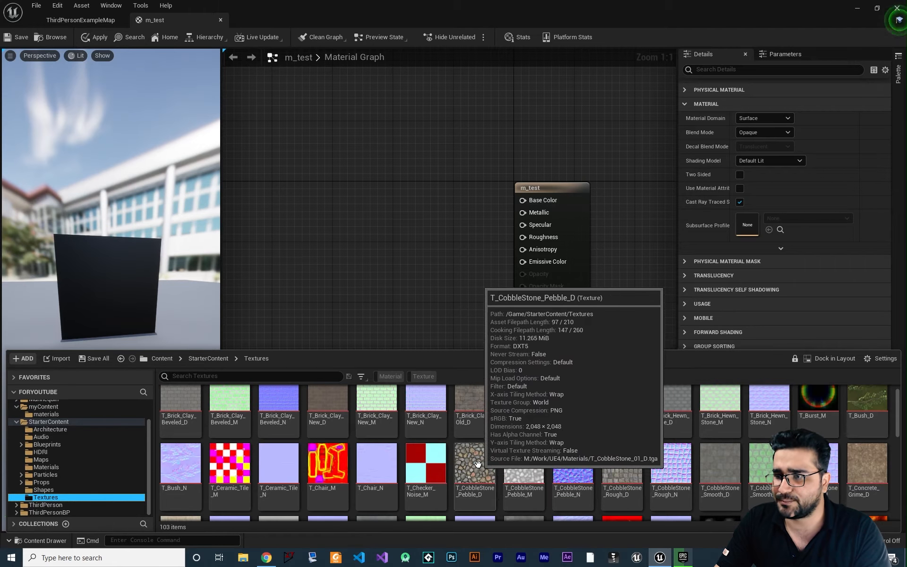
pyautogui.moveTo(477, 463); pyautogui.dragTo(360, 192)
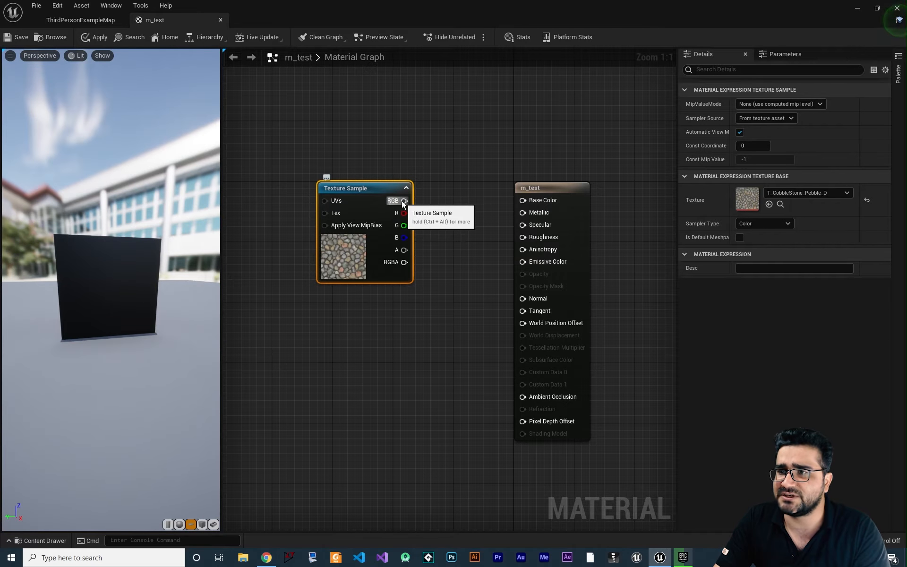
pyautogui.moveTo(404, 201); pyautogui.dragTo(522, 202)
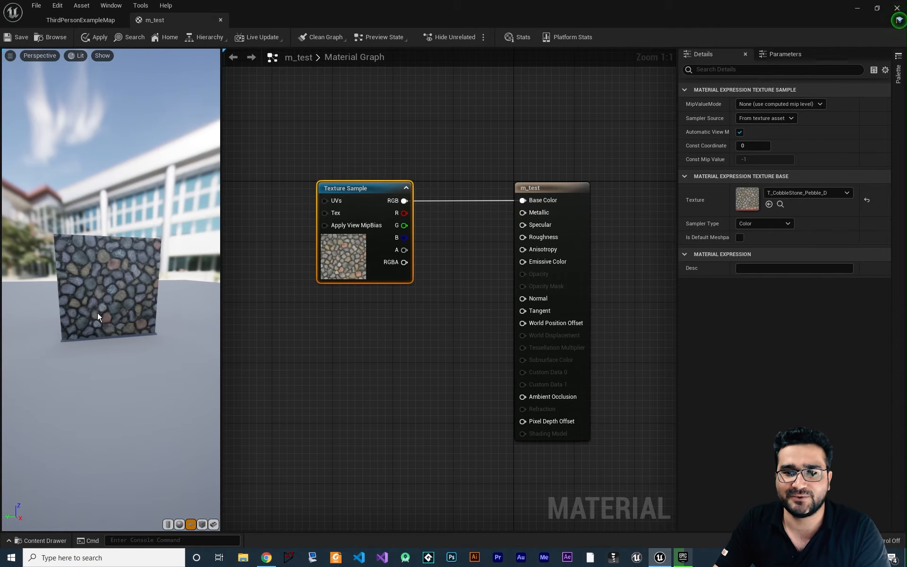
pyautogui.scroll(6, 70, 279)
pyautogui.scroll(-5, 69, 279)
pyautogui.moveTo(68, 281); pyautogui.dragTo(80, 283)
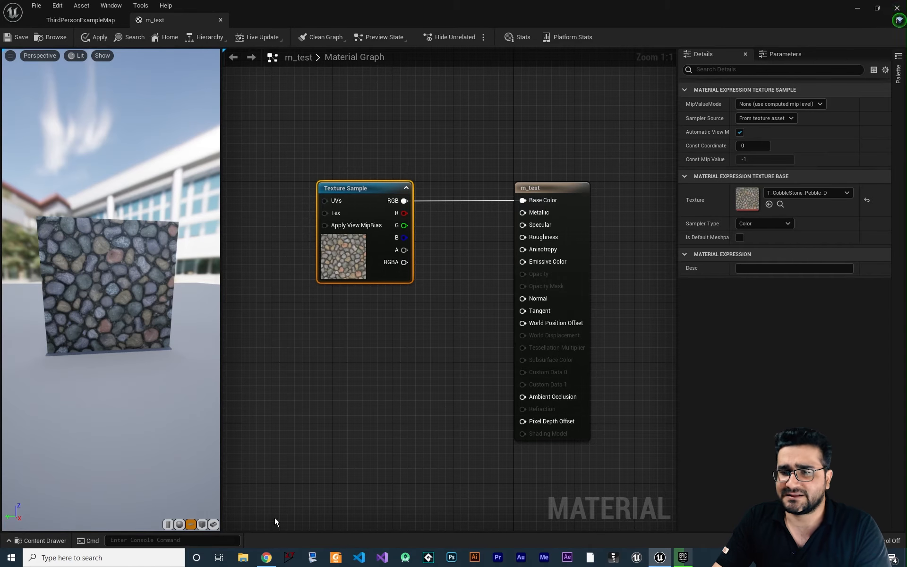
# Delete the cobblestone Texture Sample node from the graph
pyautogui.click(41, 540)
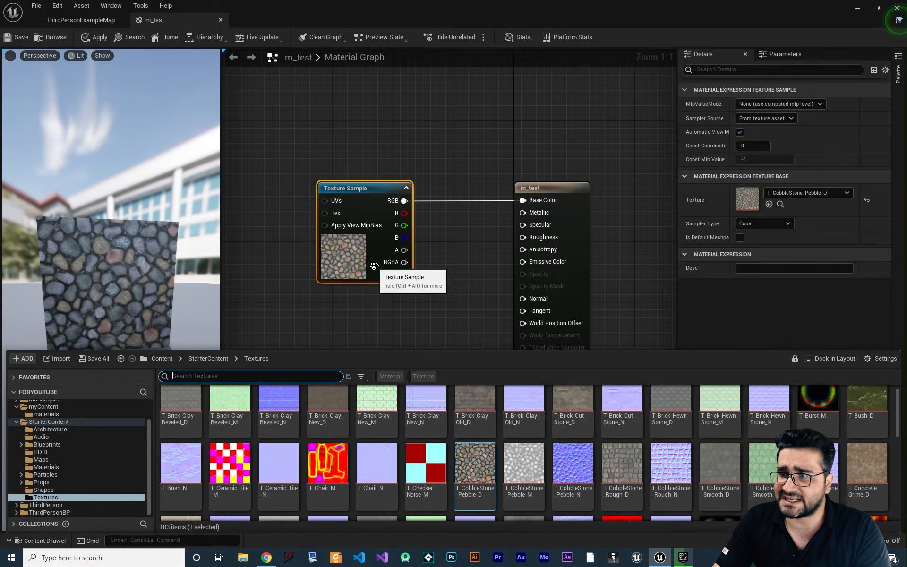
pyautogui.click(440, 148)
pyautogui.press('Delete')
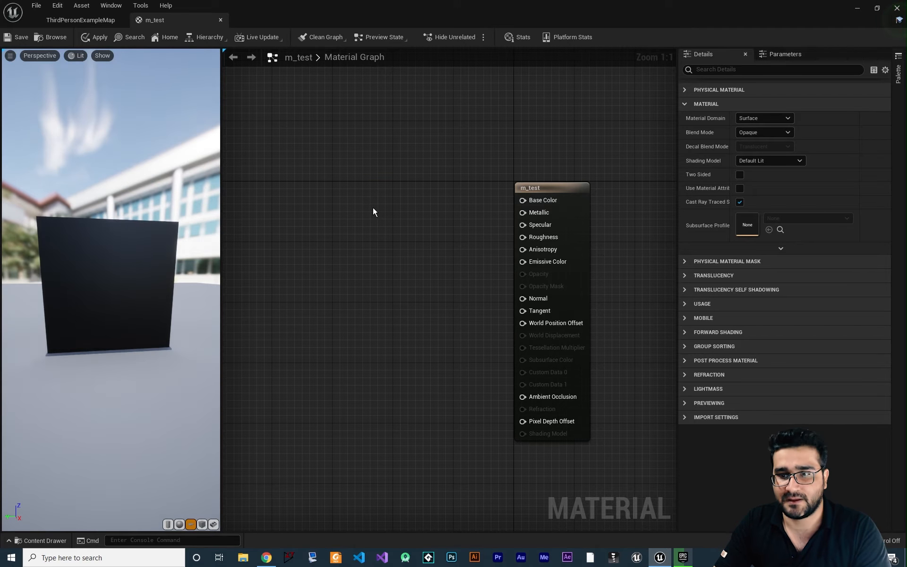
# Find TextureSample in the palette's Texture group and add a Texture Sample node using T_CobbleStone_Pebble_D beside m_test's inputs
pyautogui.click(901, 78)
pyautogui.click(771, 112)
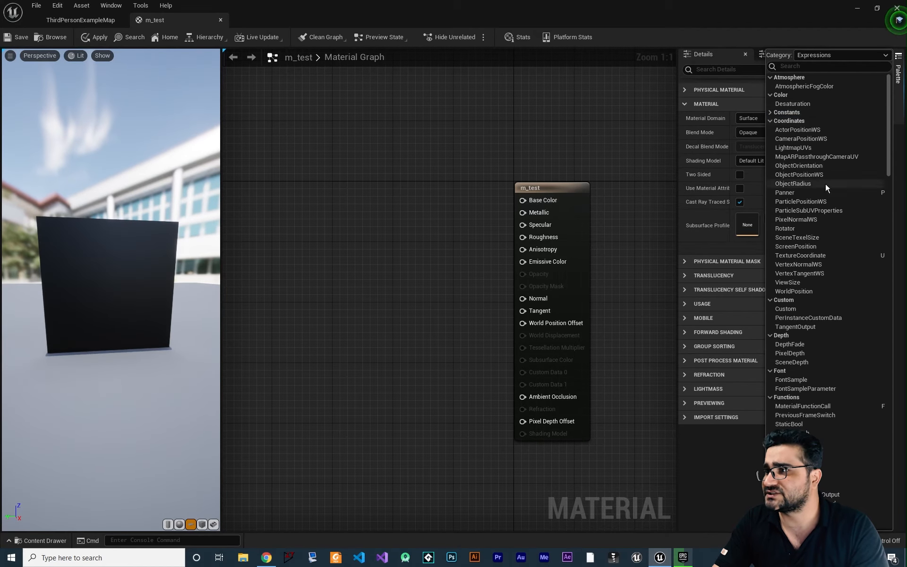
pyautogui.scroll(-2, 826, 321)
pyautogui.scroll(-10, 828, 326)
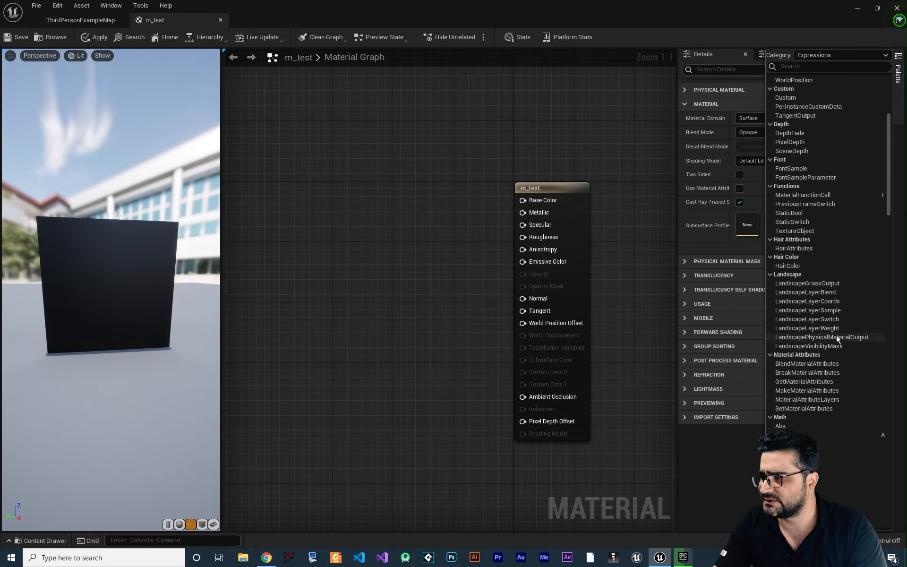
pyautogui.scroll(-15, 829, 354)
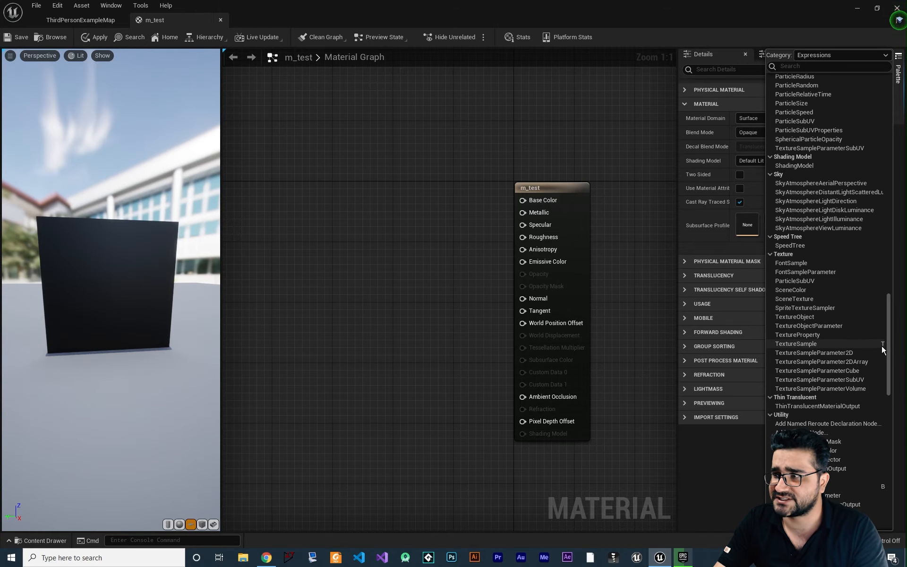
pyautogui.moveTo(327, 282); pyautogui.dragTo(345, 289, button='right')
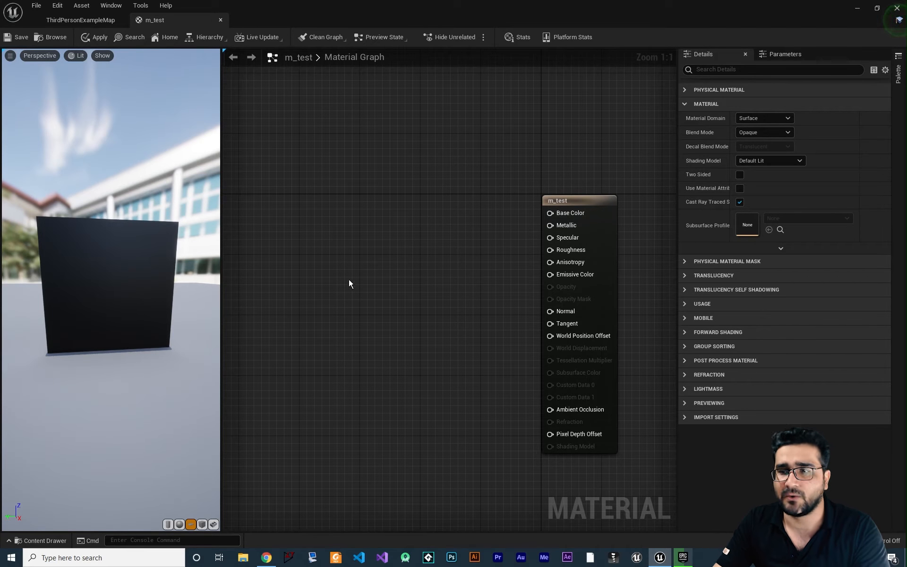
pyautogui.click(345, 204)
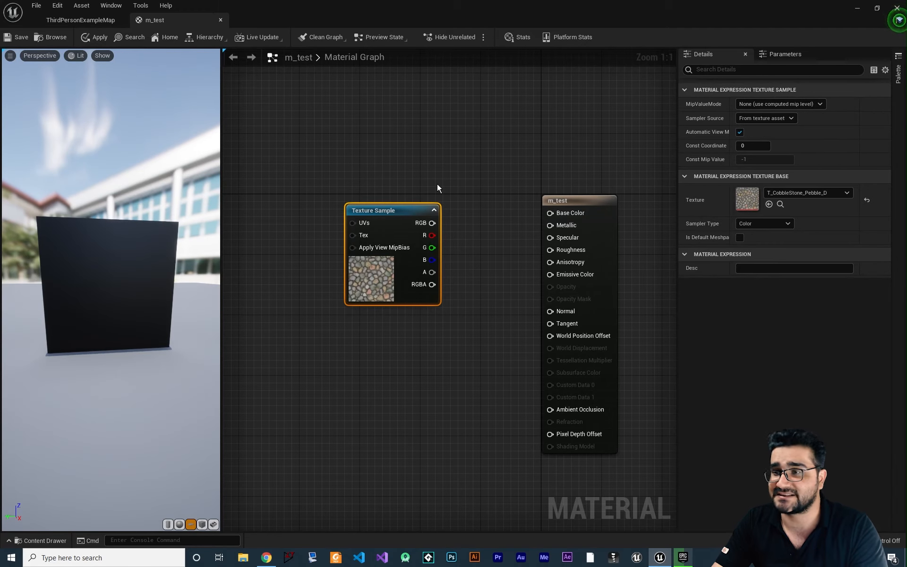
# Show the myContent materials folder in the Content Drawer and add a Texture Sample without a texture above the cobblestone one
pyautogui.click(42, 540)
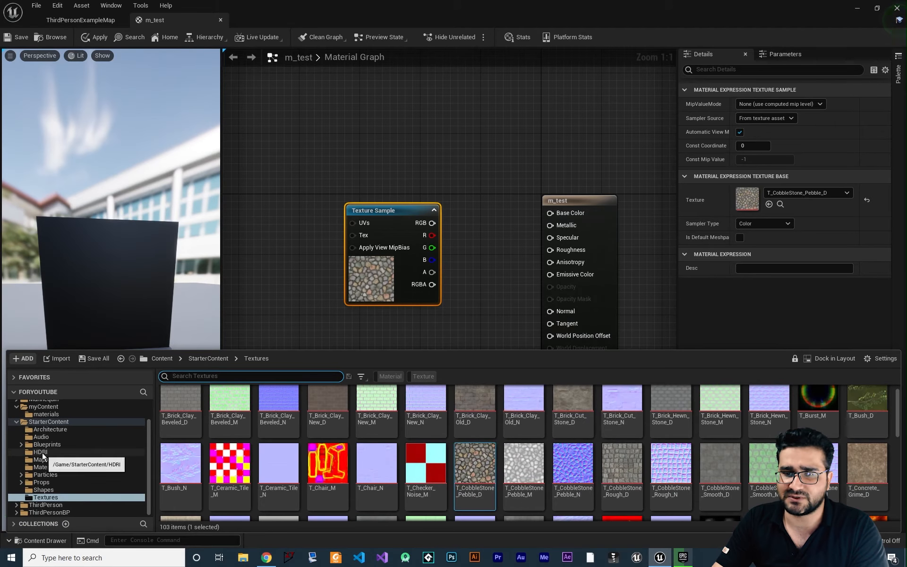
pyautogui.click(46, 414)
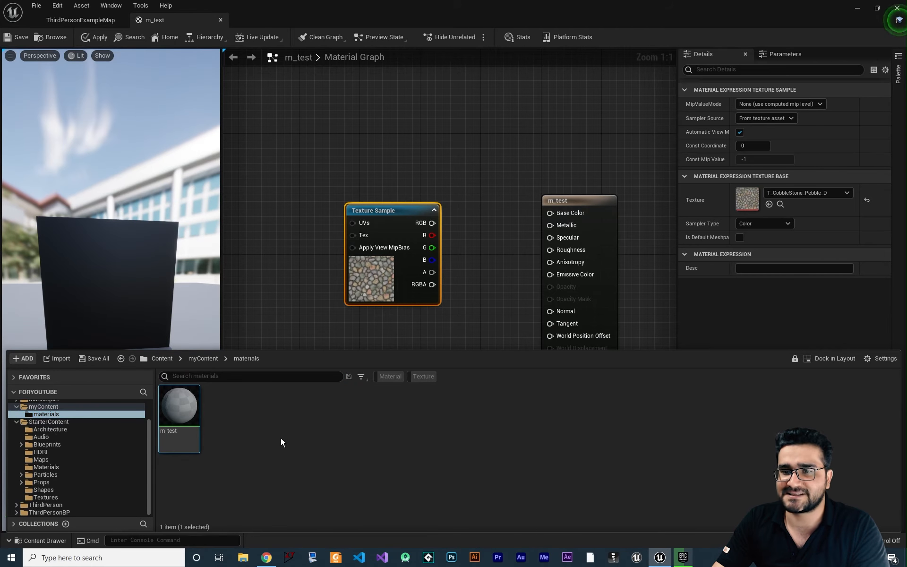
pyautogui.hotkey('ctrl', 'space')
pyautogui.moveTo(331, 247); pyautogui.dragTo(337, 359, button='right')
pyautogui.press('t')
pyautogui.click(346, 233)
pyautogui.moveTo(384, 238); pyautogui.dragTo(388, 213)
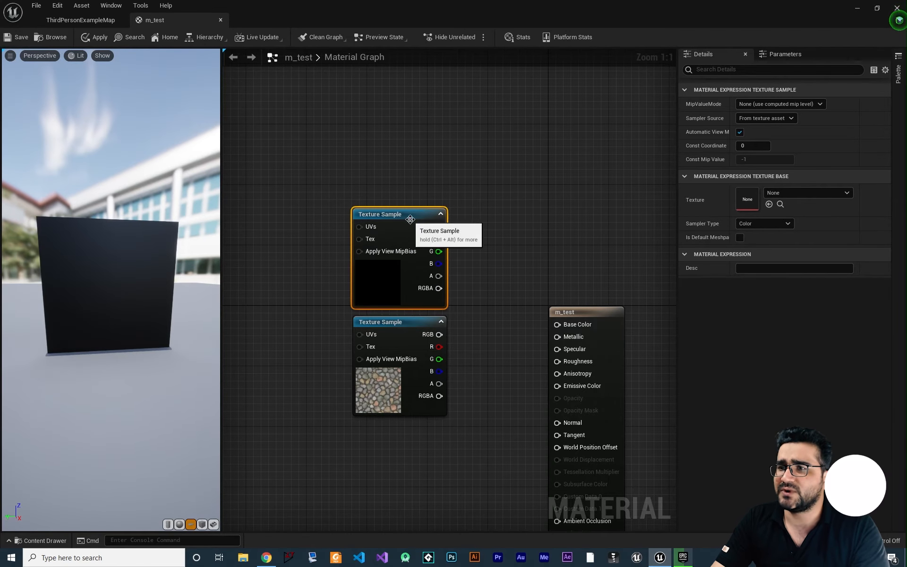
# Assign T_Brick_Clay_Beveled_D to the empty Texture Sample and connect its RGB output to Base Color
pyautogui.click(828, 192)
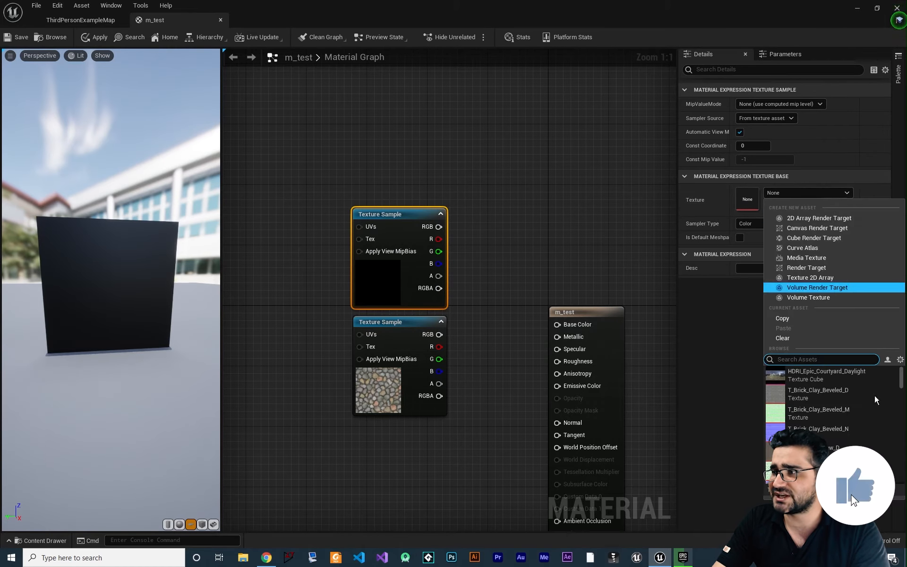
pyautogui.click(819, 394)
pyautogui.moveTo(405, 218); pyautogui.dragTo(558, 324)
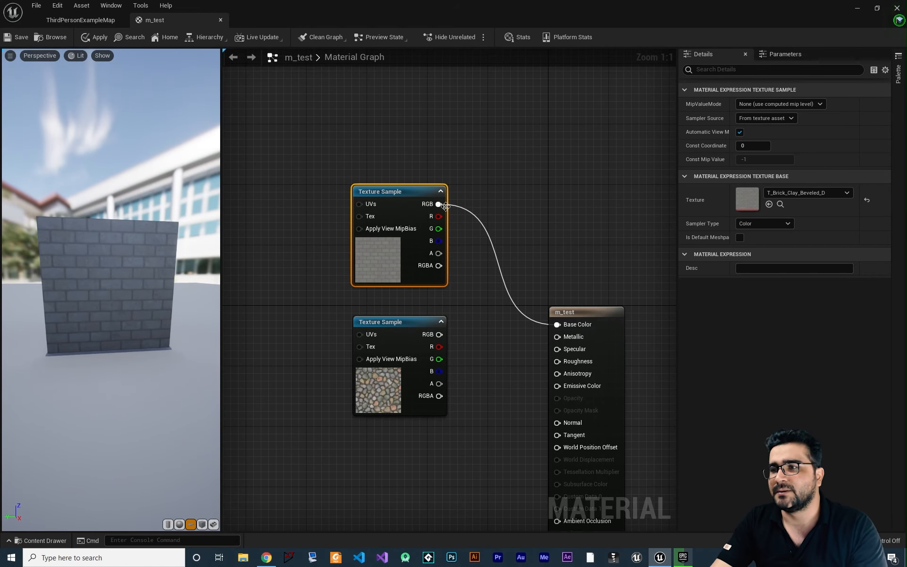
pyautogui.click(550, 324)
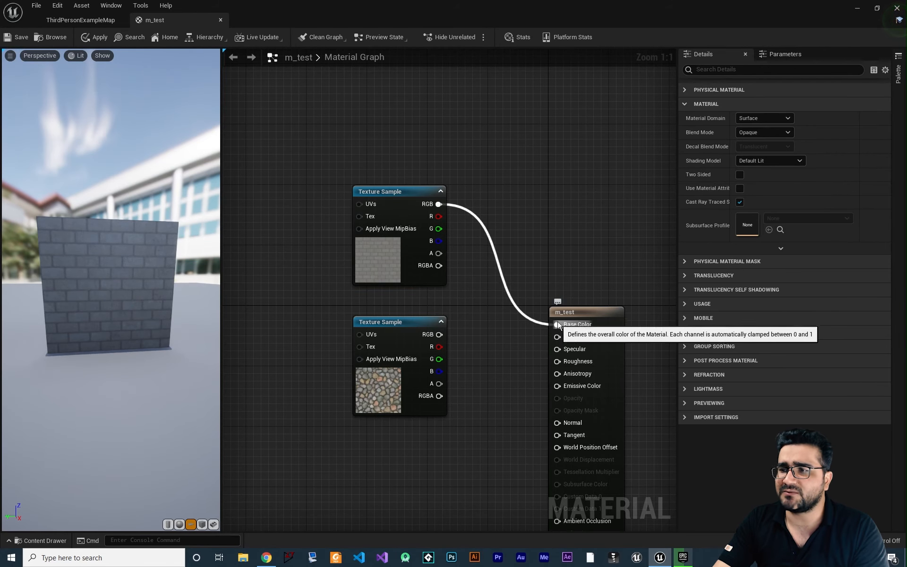
# Break the brick Texture Sample's link to Base Color, reconnect its RGB output there, and break the link again
pyautogui.rightClick(556, 325)
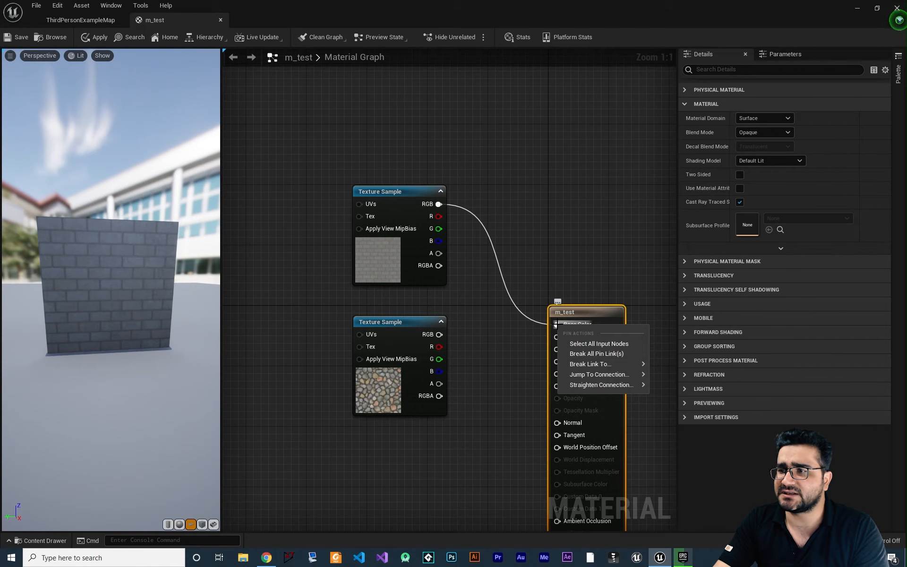
pyautogui.click(588, 353)
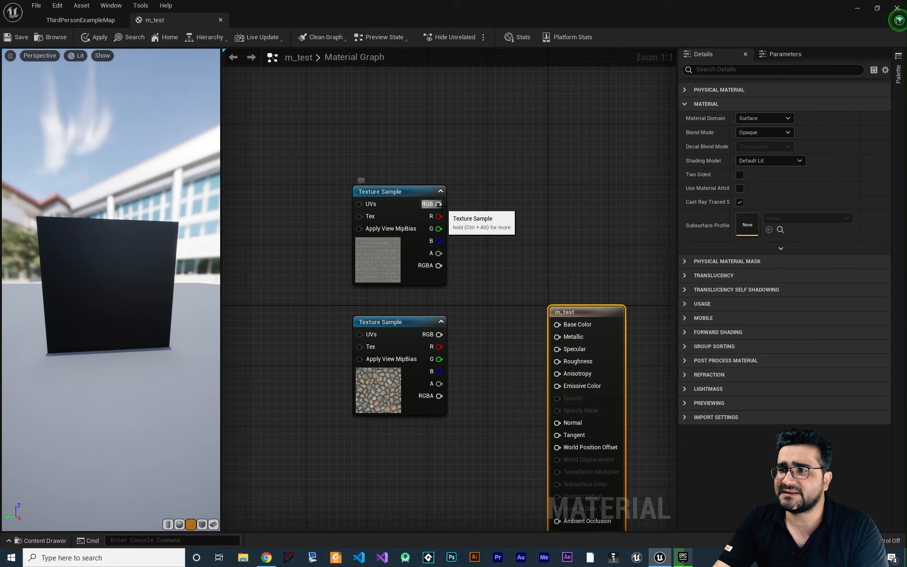
pyautogui.moveTo(438, 203); pyautogui.dragTo(574, 328)
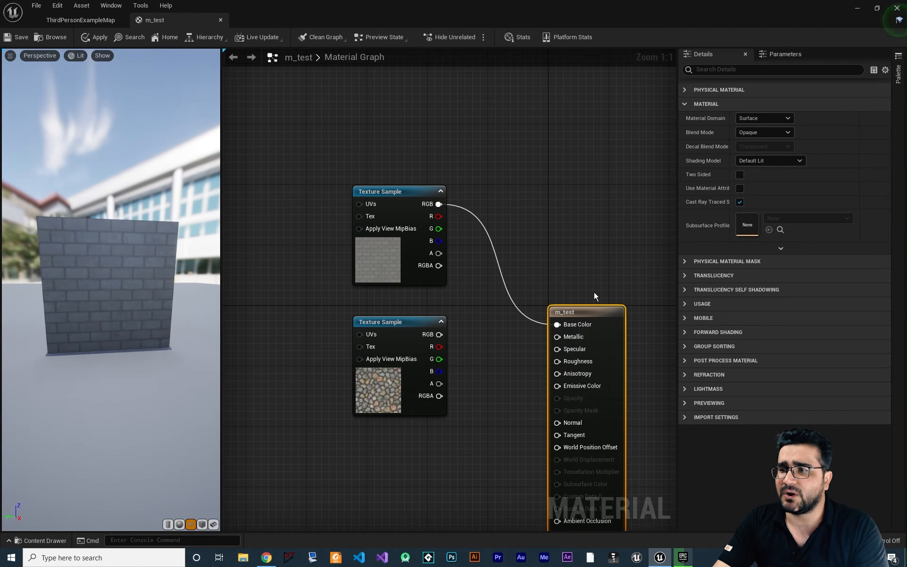
pyautogui.keyDown('alt'); pyautogui.click(557, 324); pyautogui.keyUp('alt')
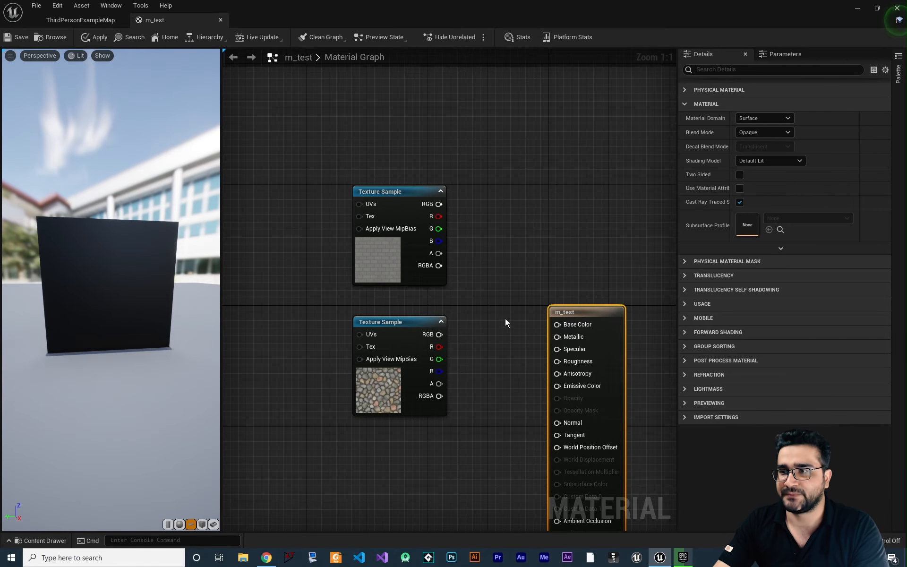
# Add a Constant, a Constant2Vector and a Constant3Vector node, stacked below the cobblestone Texture Sample
pyautogui.moveTo(507, 333); pyautogui.dragTo(489, 210, button='right')
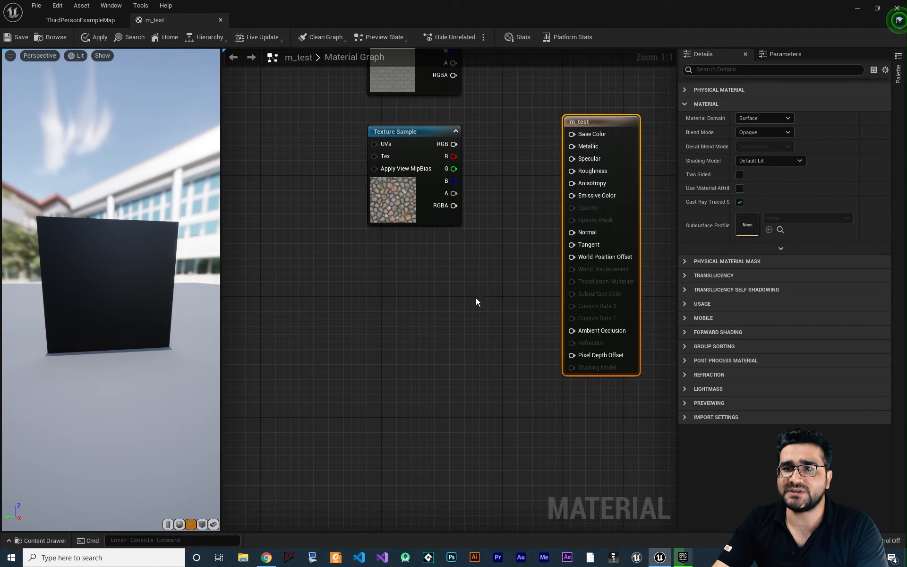
pyautogui.moveTo(476, 301); pyautogui.dragTo(458, 301, button='right')
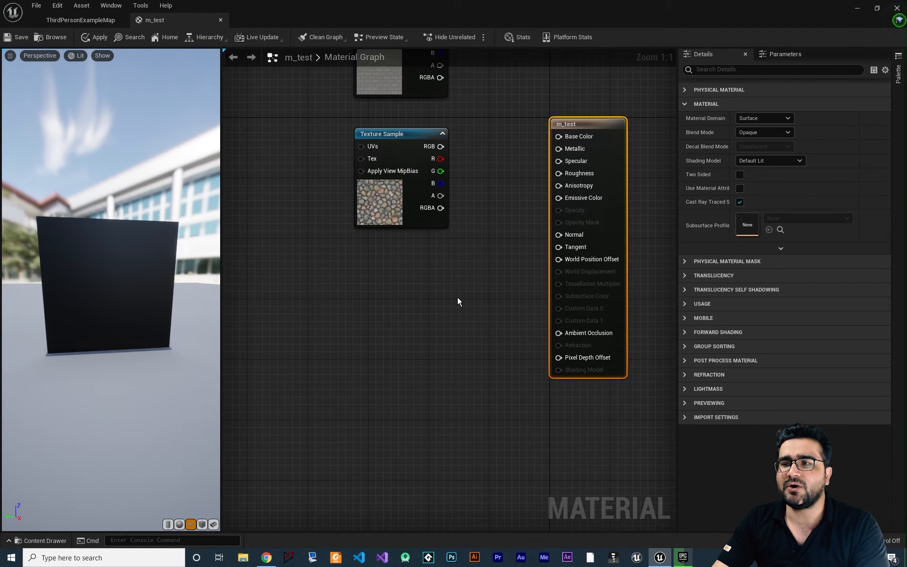
pyautogui.click(898, 73)
pyautogui.scroll(10, 848, 248)
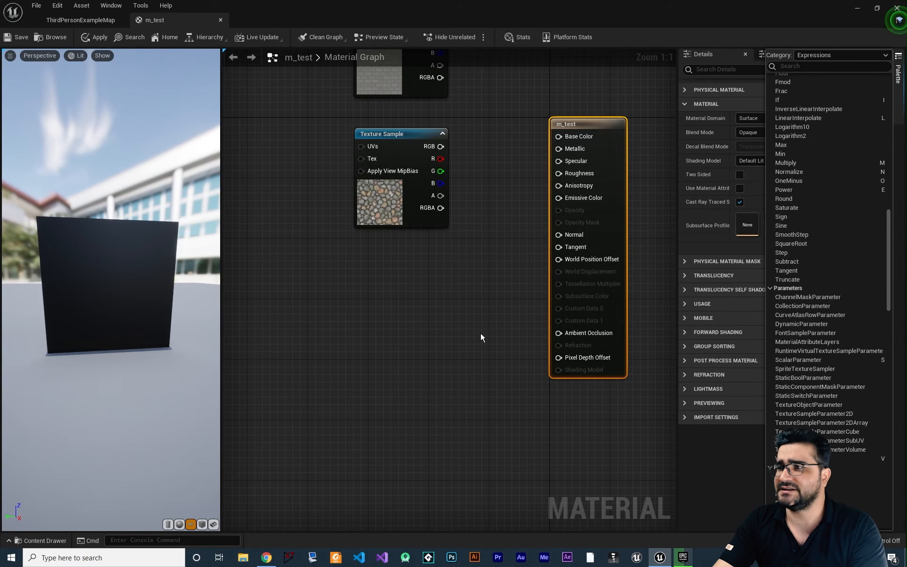
pyautogui.moveTo(406, 304); pyautogui.dragTo(382, 283, button='right')
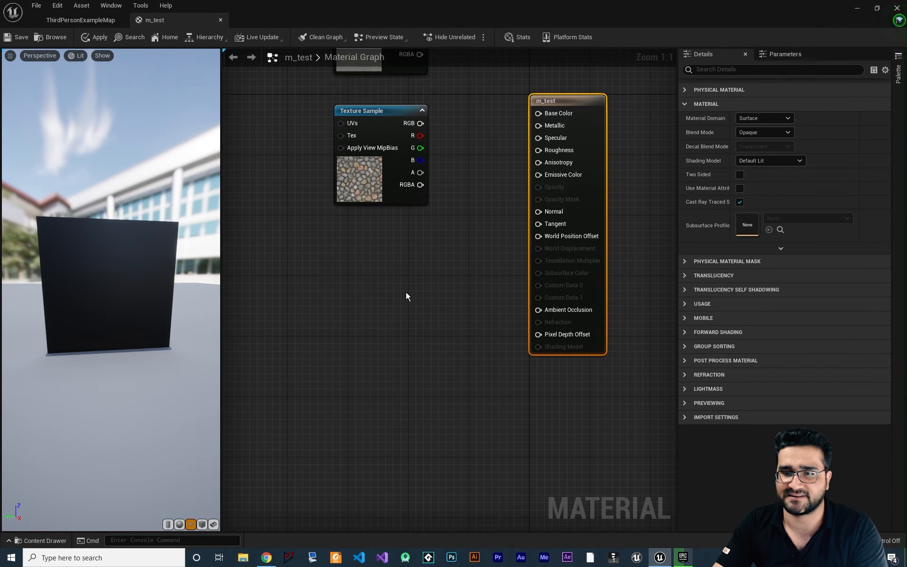
pyautogui.click(349, 258)
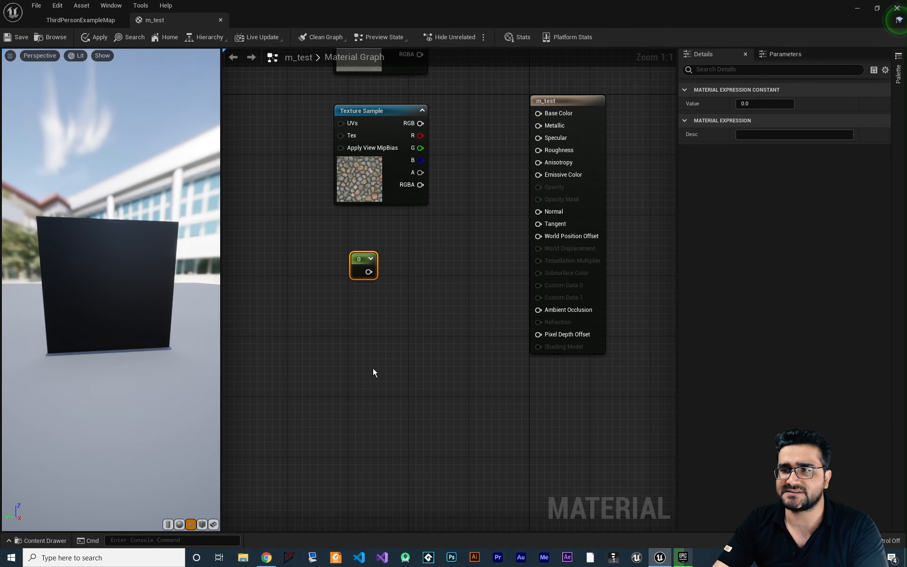
pyautogui.moveTo(373, 368); pyautogui.dragTo(363, 322, button='right')
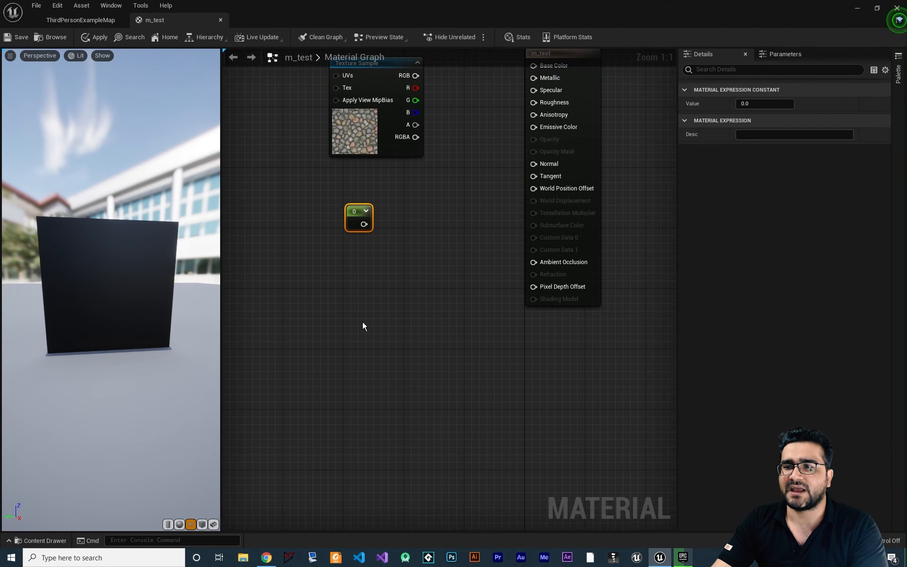
pyautogui.click(348, 263)
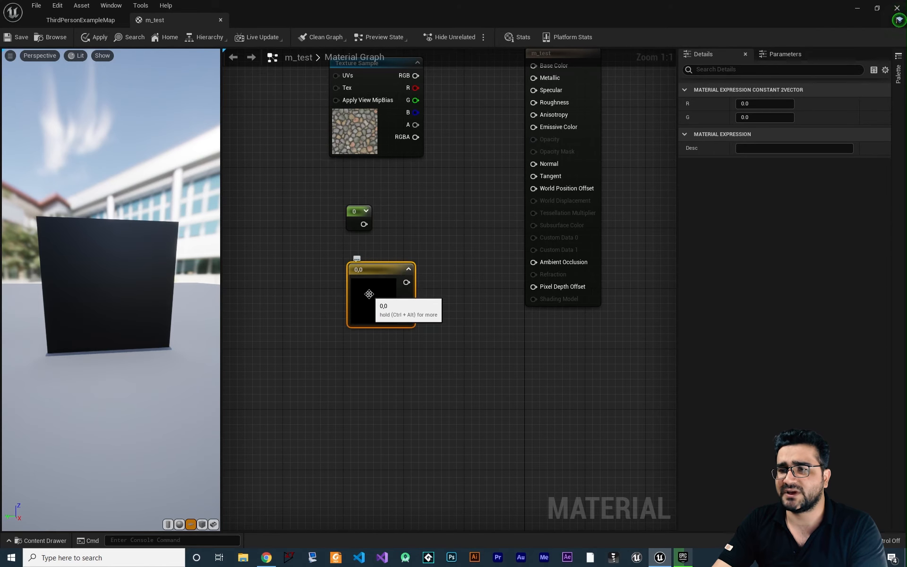
pyautogui.moveTo(382, 397); pyautogui.dragTo(374, 322, button='right')
pyautogui.click(350, 281)
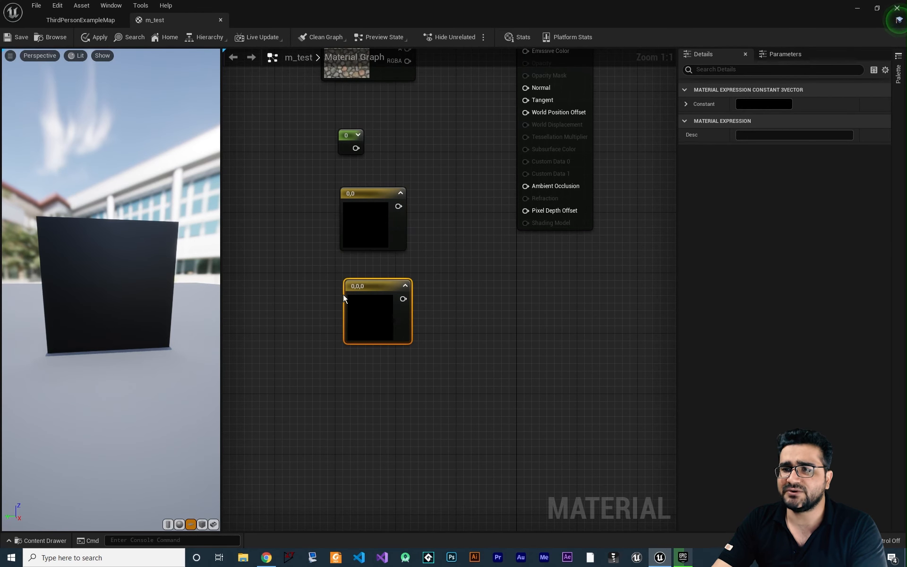
# Set the Constant3Vector's colour to pure red with R at 1.0 and connect its output to m_test's Base Color
pyautogui.doubleClick(369, 299)
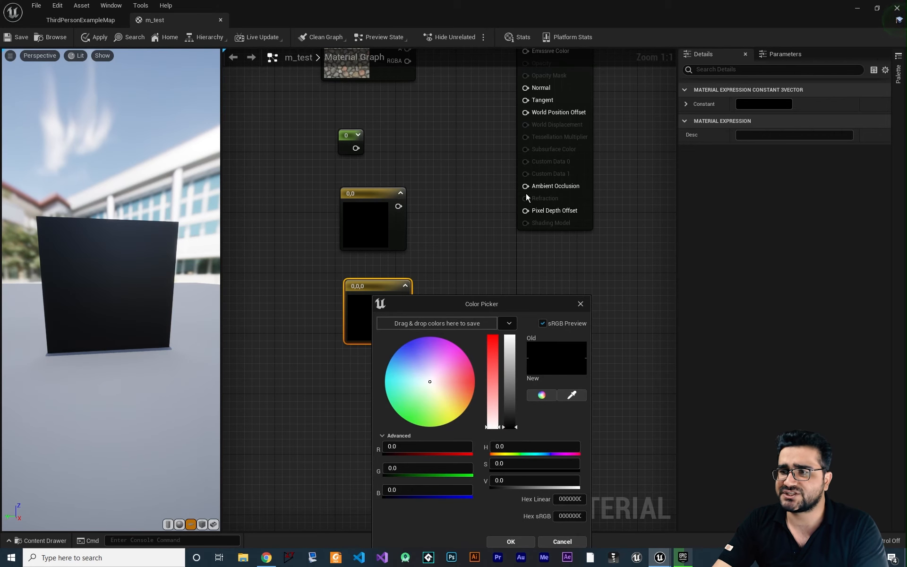
pyautogui.moveTo(493, 308); pyautogui.dragTo(551, 213)
pyautogui.moveTo(471, 352); pyautogui.dragTo(532, 352)
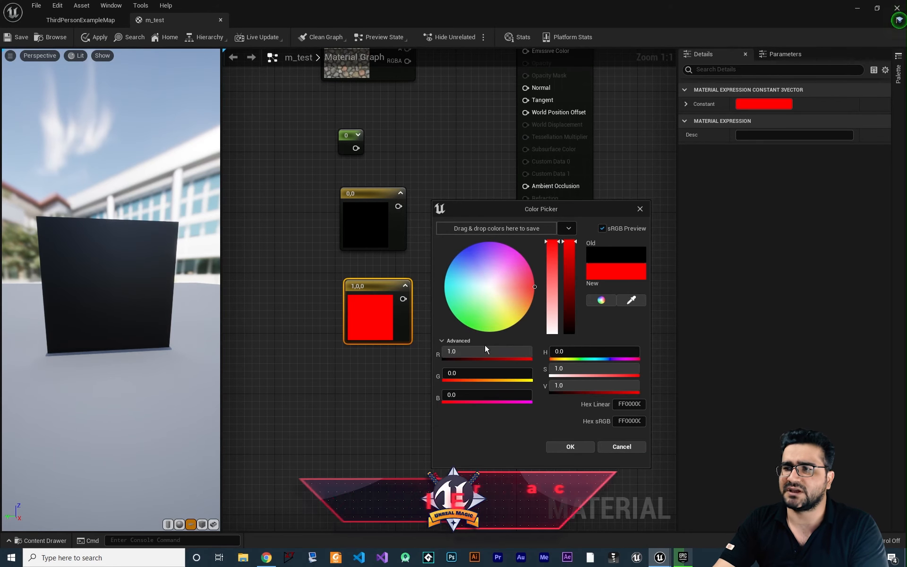
pyautogui.click(570, 446)
pyautogui.moveTo(403, 299); pyautogui.dragTo(525, 400)
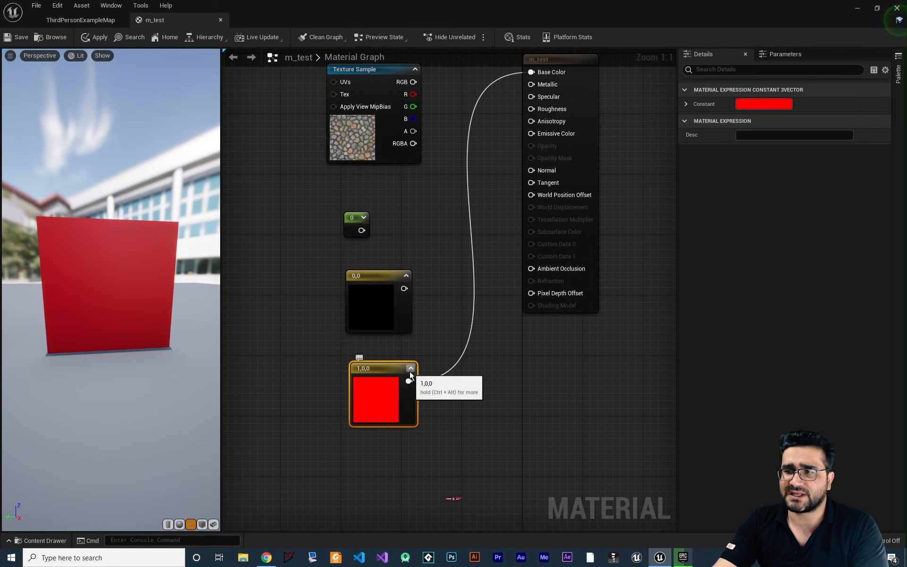
# Collapse the previews of the red Constant3Vector and the Constant2Vector, and move the red node up closer beneath the other
pyautogui.click(410, 369)
pyautogui.moveTo(383, 363); pyautogui.dragTo(373, 341)
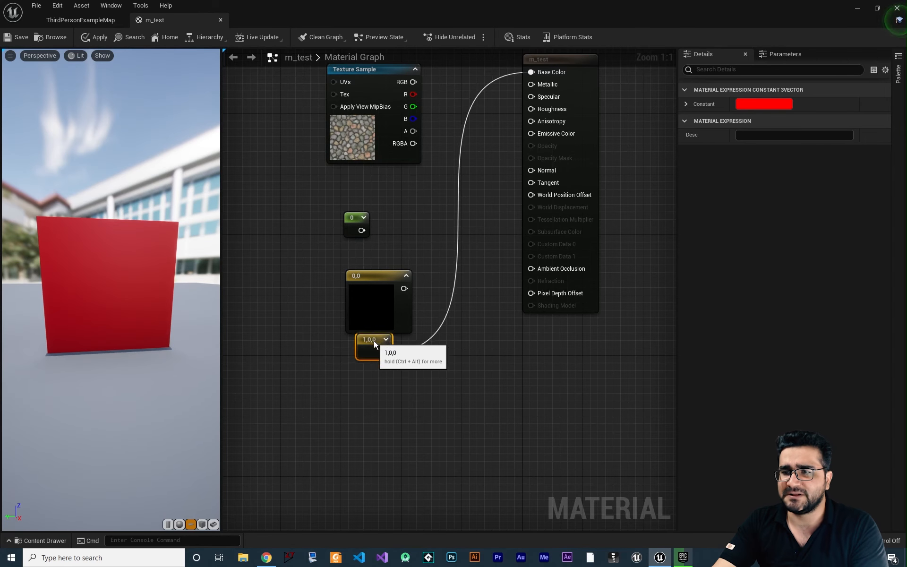
pyautogui.click(406, 278)
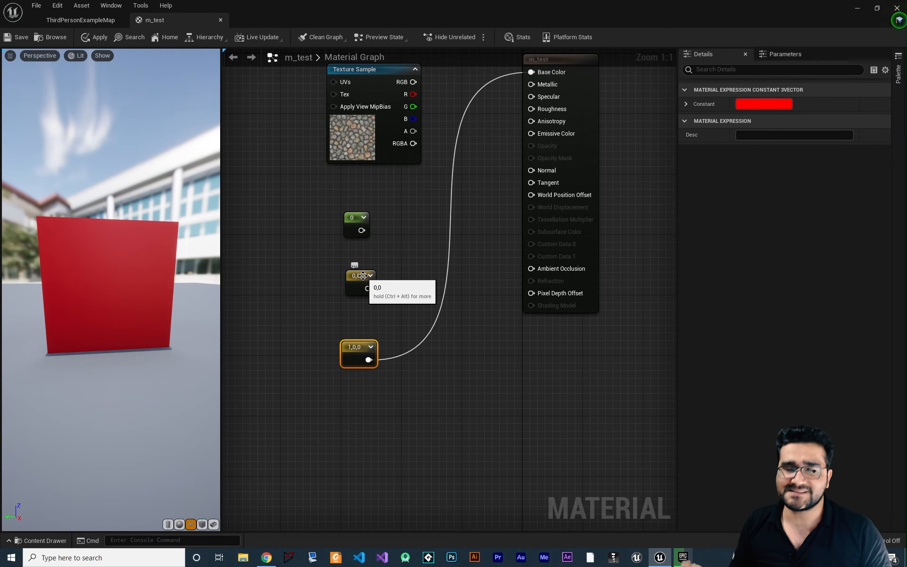
pyautogui.moveTo(417, 227); pyautogui.dragTo(407, 354, button='right')
pyautogui.scroll(-2, 407, 358)
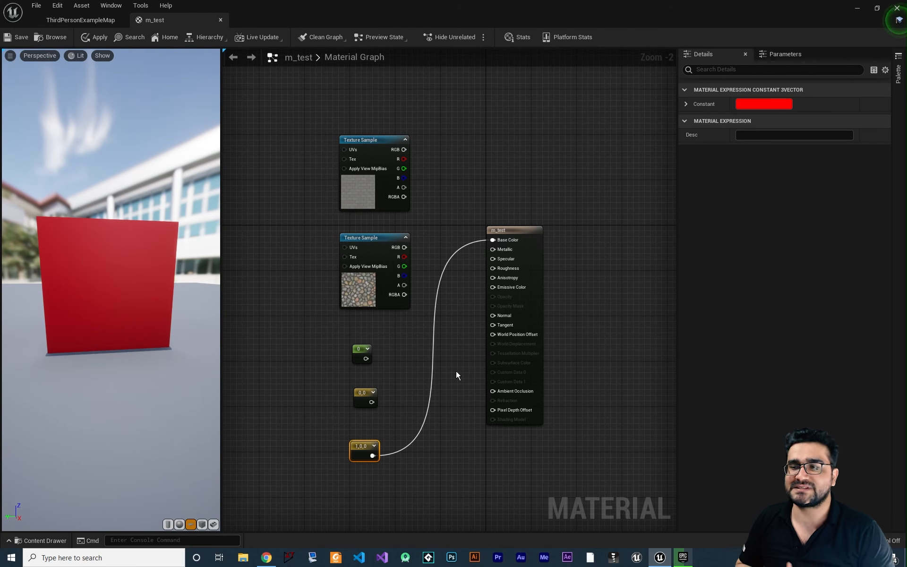
pyautogui.scroll(2, 525, 274)
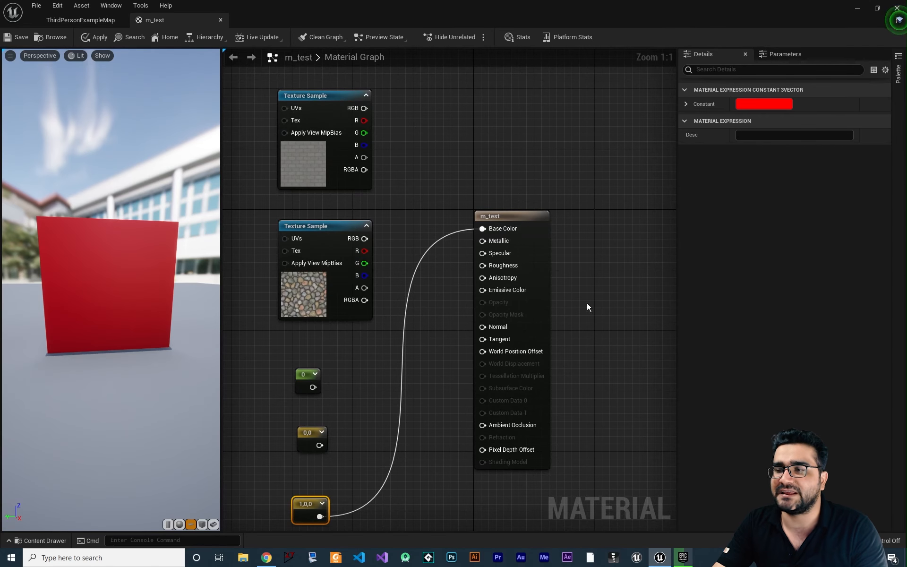
pyautogui.moveTo(596, 272); pyautogui.dragTo(602, 223, button='right')
pyautogui.moveTo(593, 335); pyautogui.dragTo(580, 360, button='right')
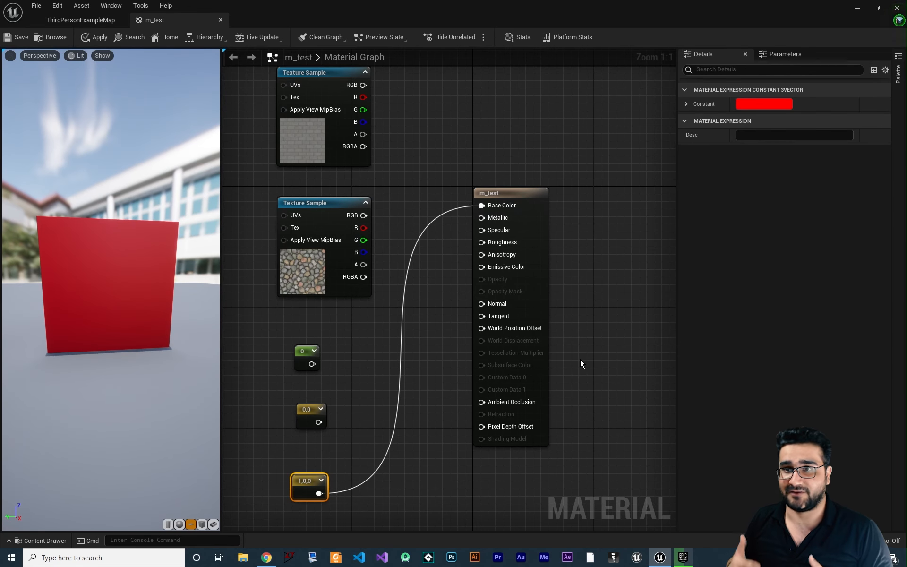
pyautogui.moveTo(442, 341); pyautogui.dragTo(456, 364, button='right')
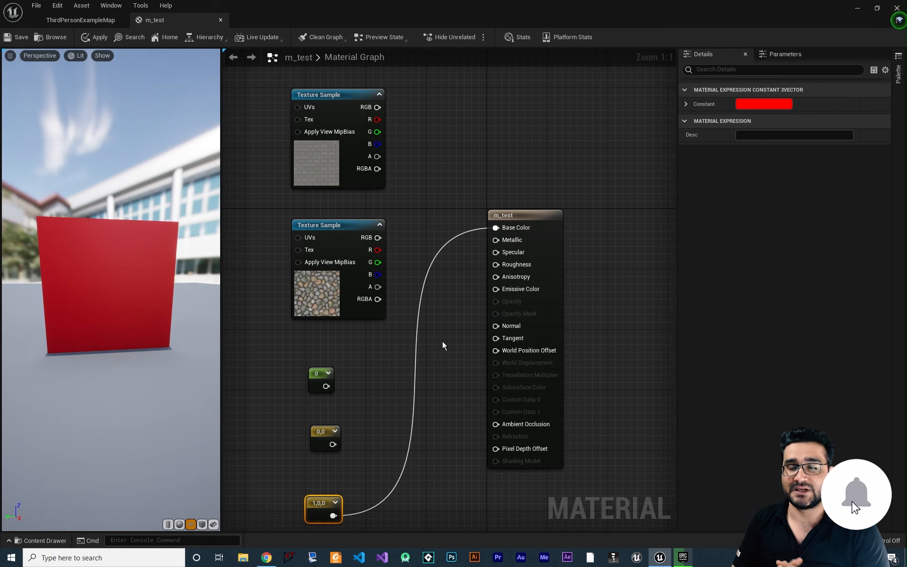